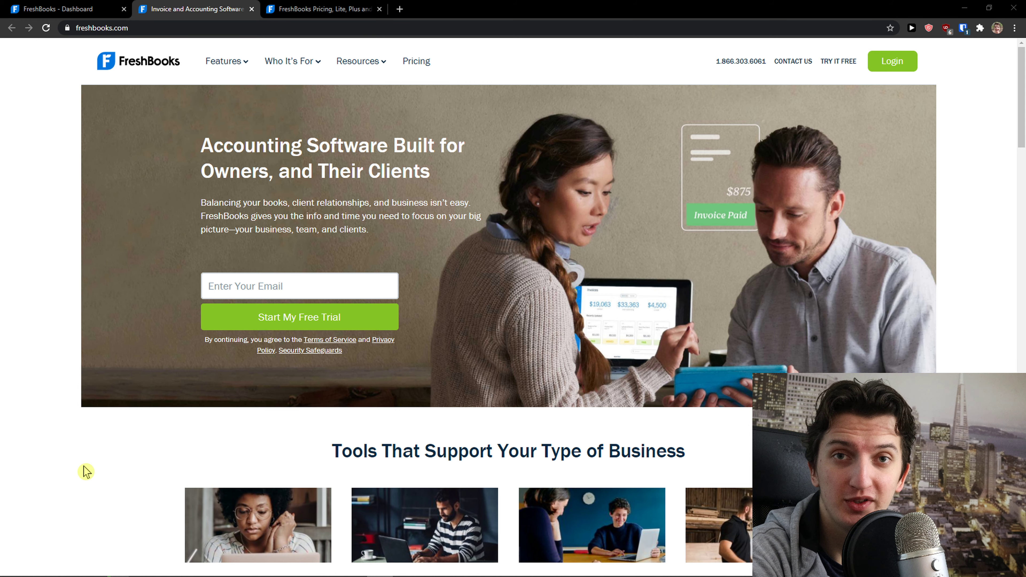
Glance at the dashboard and homepage tabs, then return to the FreshBooks pricing plan cards
left_click(312, 10)
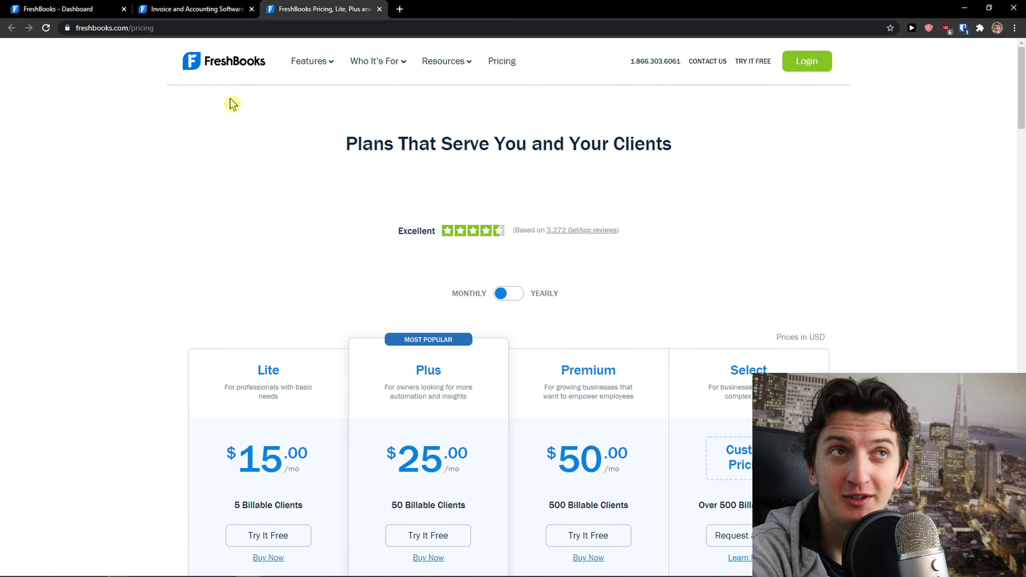
scroll(220, 216, "down", 4)
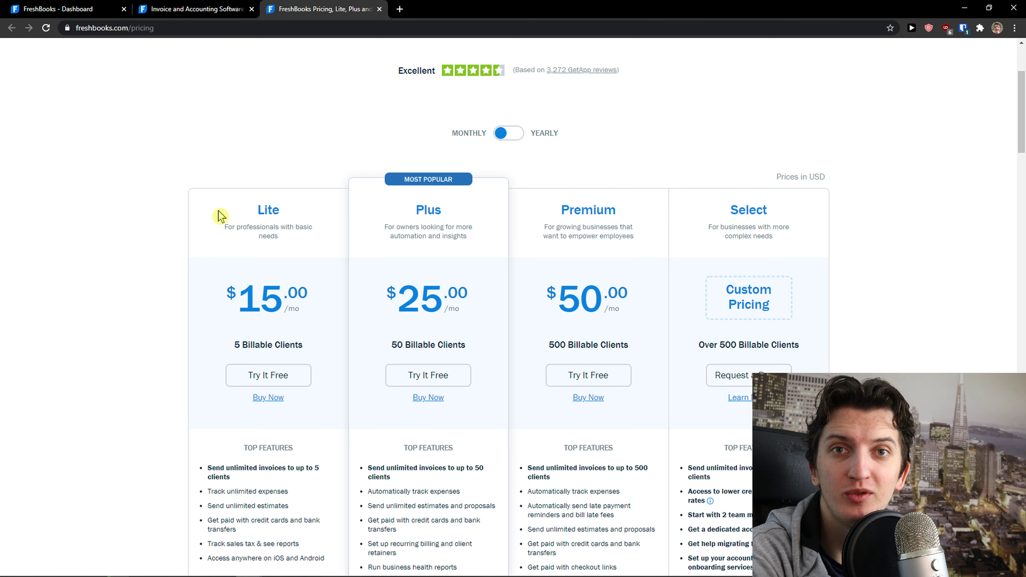
left_click(82, 6)
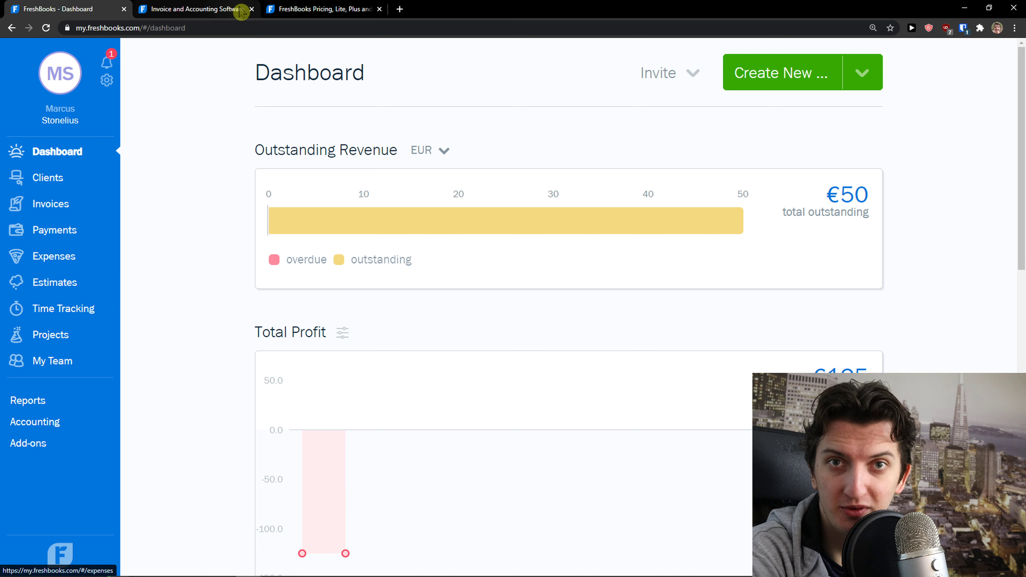
left_click(210, 9)
left_click(302, 10)
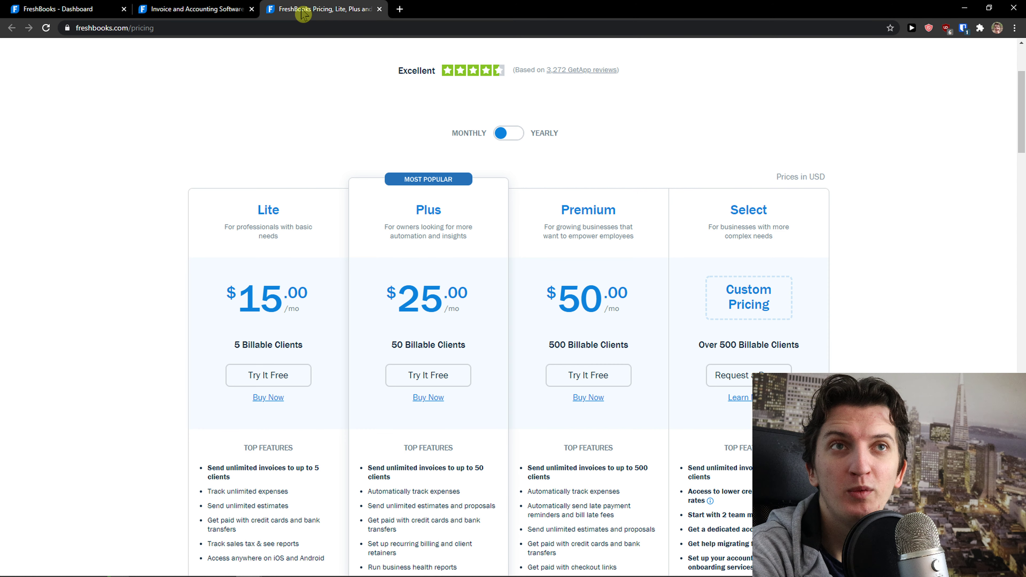
scroll(190, 167, "down", 3)
scroll(188, 172, "up", 1)
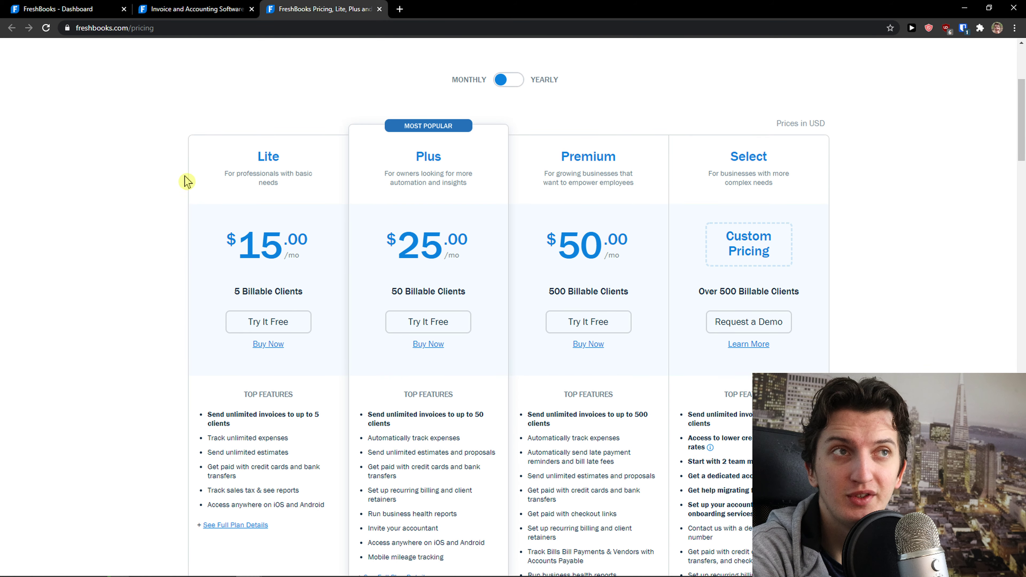
scroll(512, 123, "up", 1)
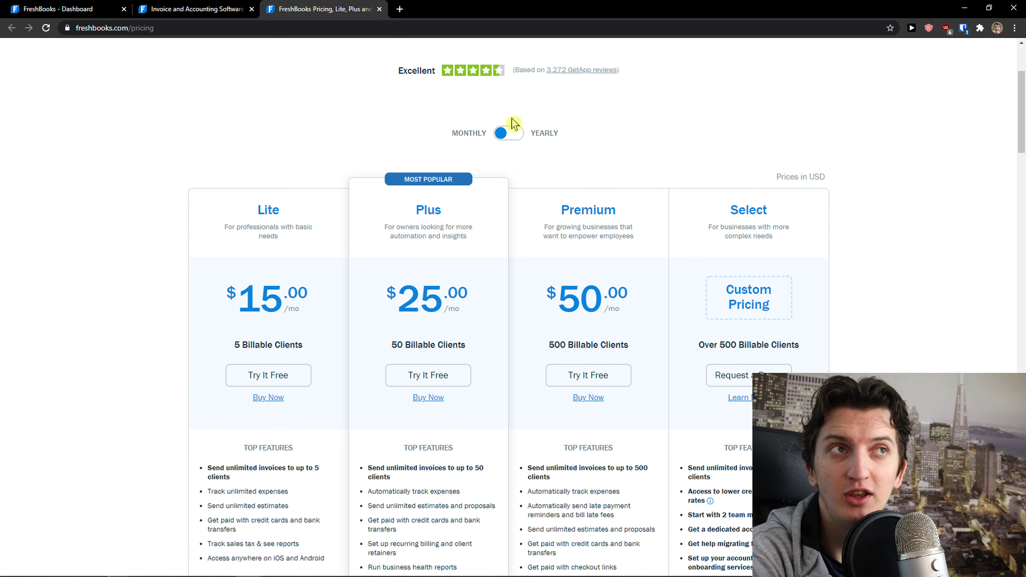
Compare yearly plan prices, then settle back on monthly billing: Lite $15, Plus $25, Premium $50
left_click(514, 134)
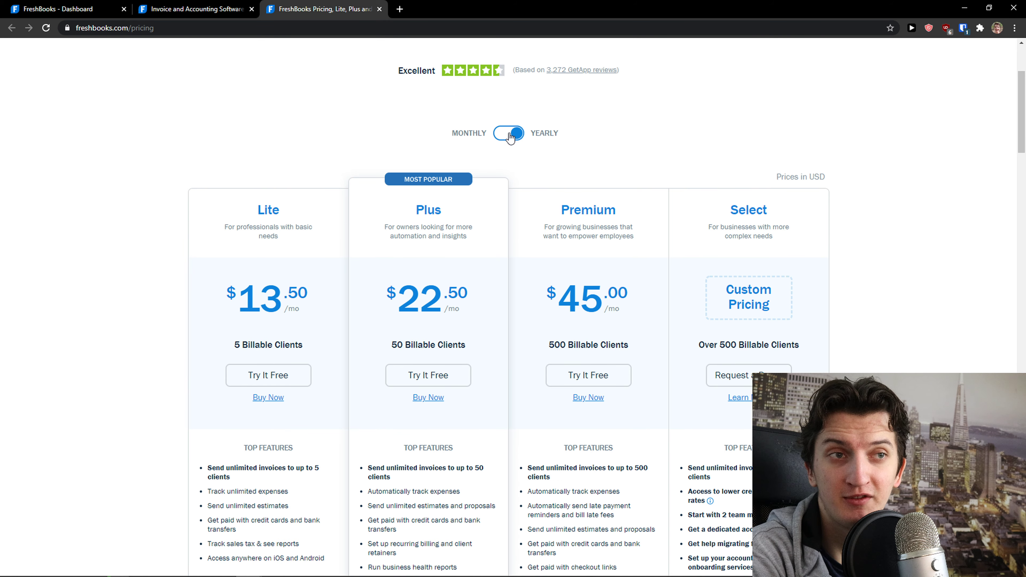
left_click(509, 136)
scroll(261, 167, "down", 2)
left_click_drag(273, 191, 479, 262)
scroll(348, 229, "up", 1)
left_click(532, 248)
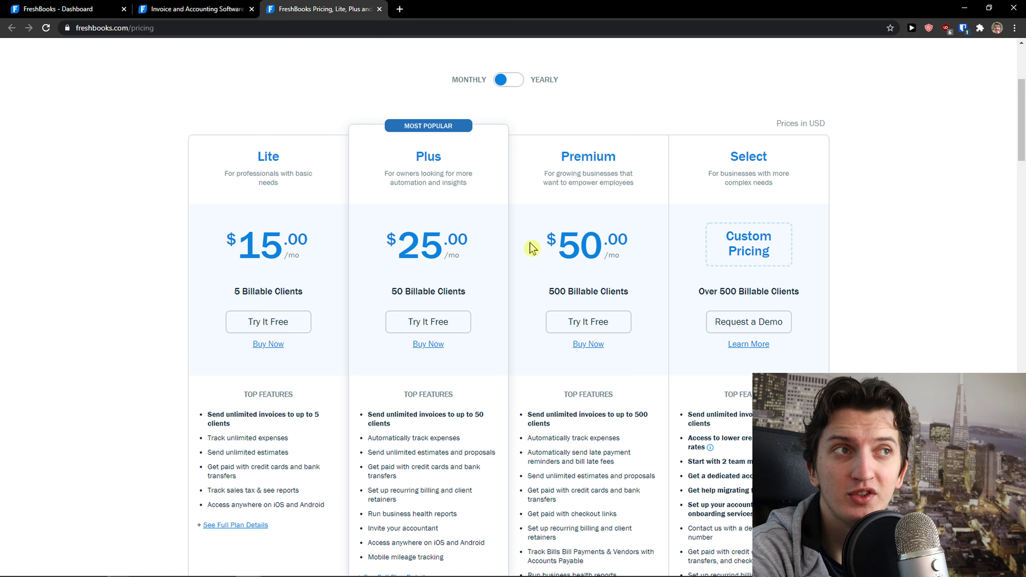
scroll(612, 241, "down", 1)
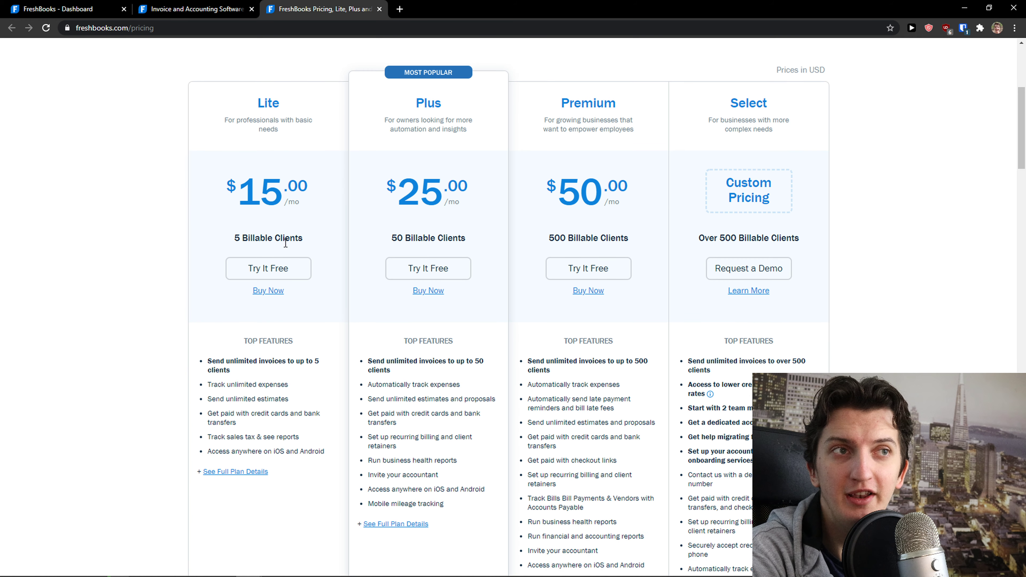
Highlight the Lite plan's 5 Billable Clients limit on the pricing cards
left_click_drag(243, 240, 474, 243)
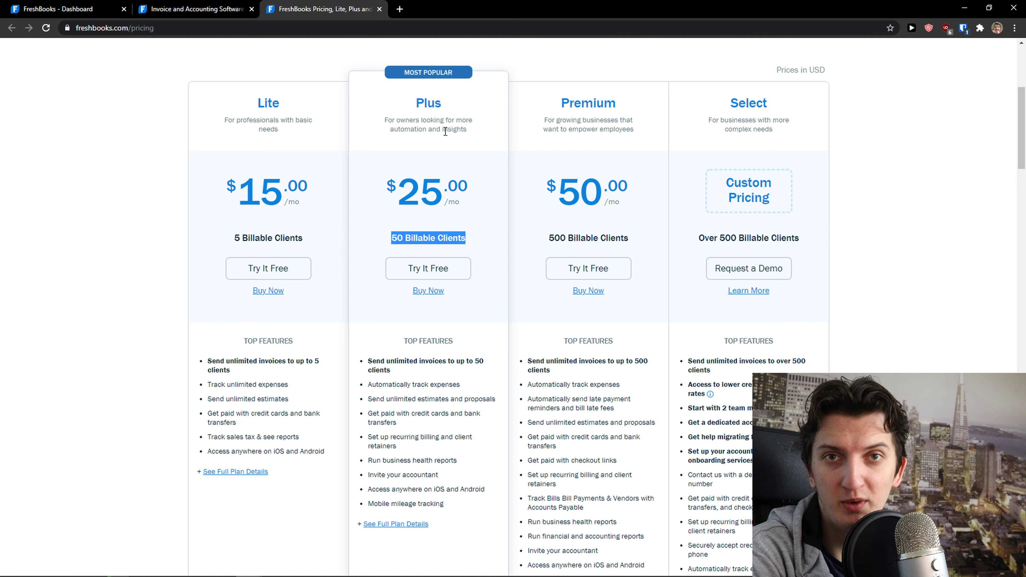
left_click_drag(236, 240, 314, 242)
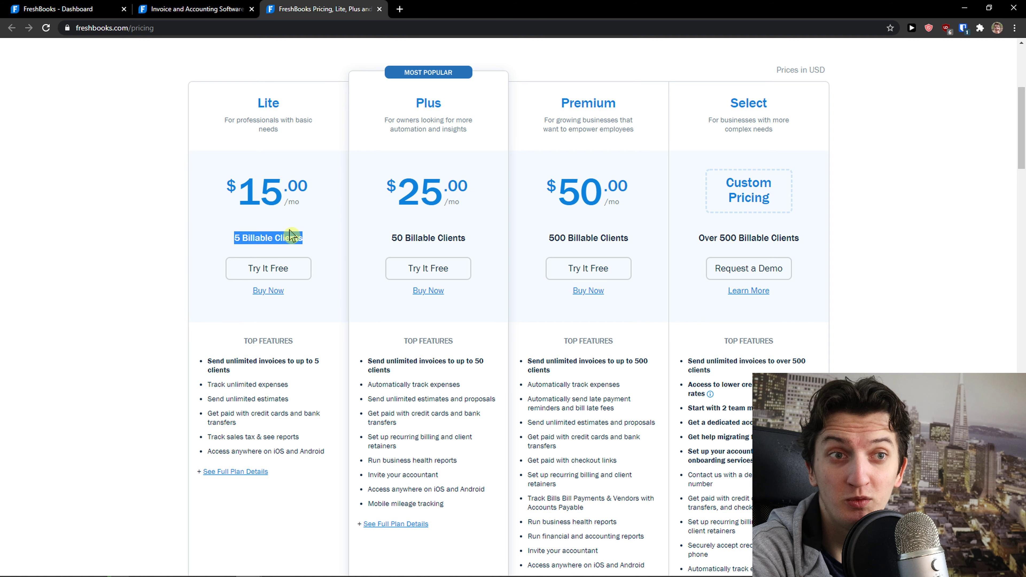
scroll(188, 234, "down", 1)
left_click(186, 235)
scroll(187, 235, "down", 1)
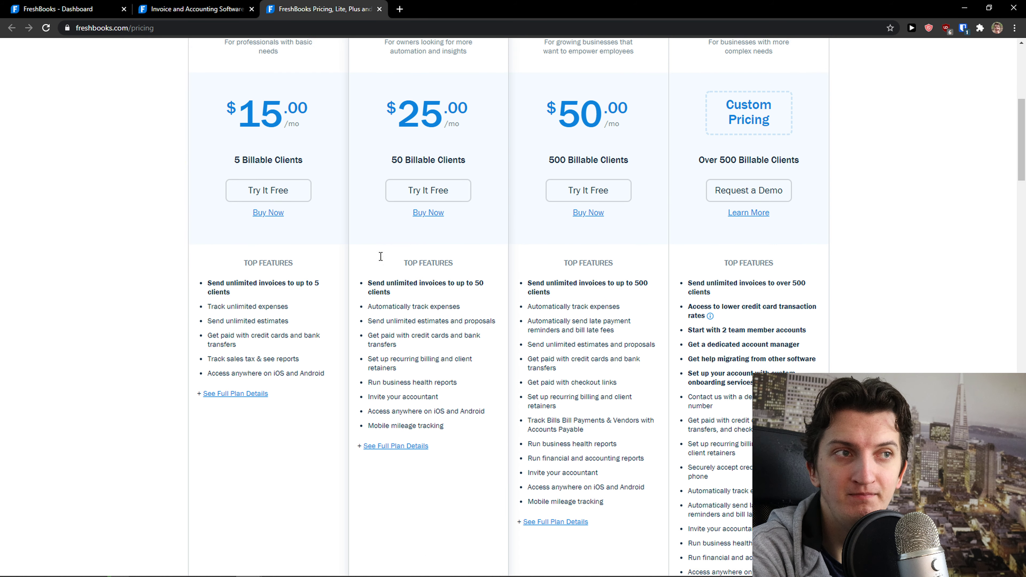
scroll(380, 257, "up", 1)
Highlight Plus features like Invite your accountant, then return to the account dashboard
left_click_drag(367, 330, 477, 336)
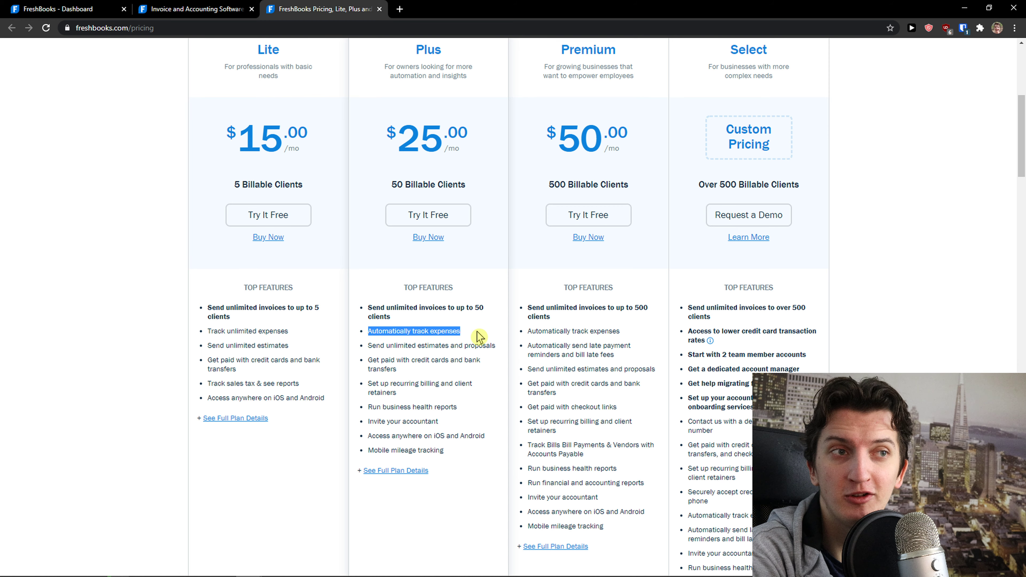
left_click_drag(362, 422, 459, 423)
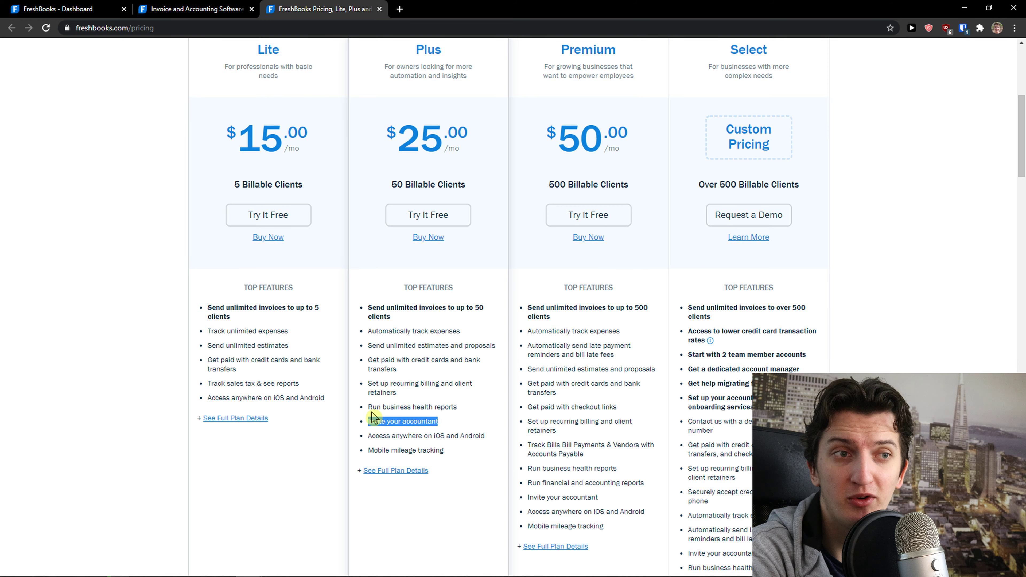
left_click_drag(368, 408, 465, 411)
scroll(456, 378, "up", 4)
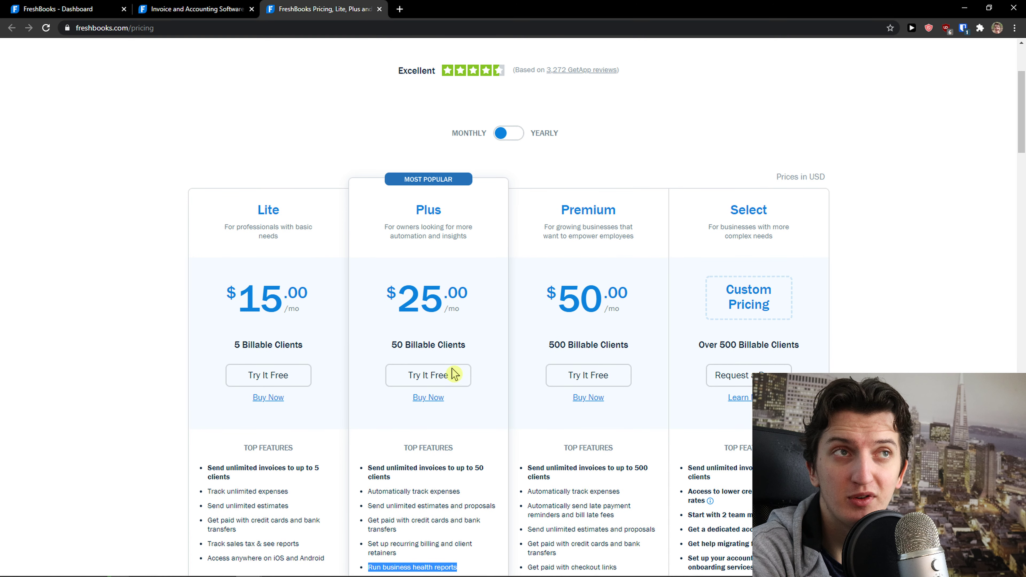
scroll(454, 374, "down", 3)
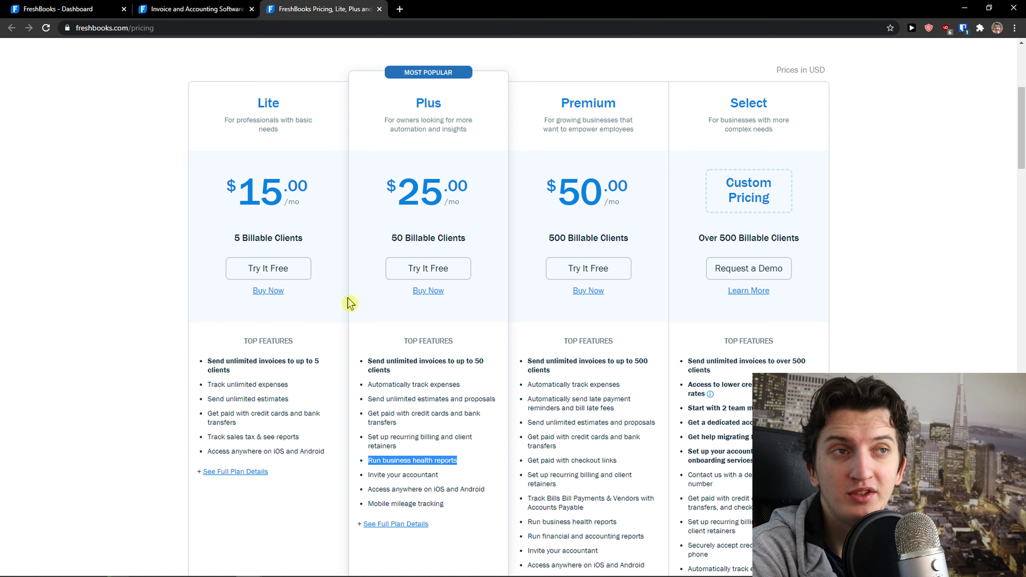
scroll(348, 298, "down", 2)
scroll(348, 298, "up", 2)
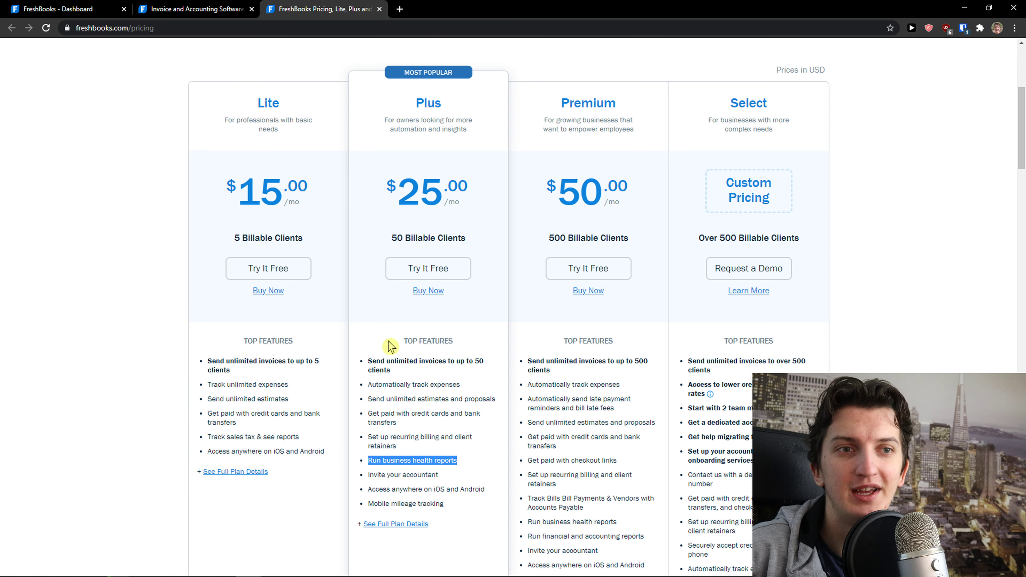
left_click(109, 11)
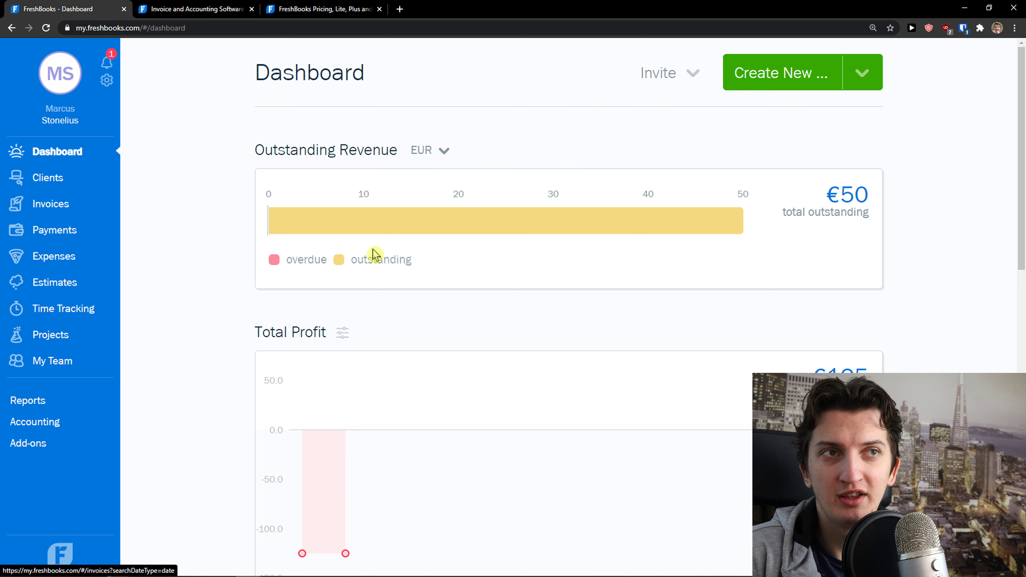
scroll(364, 283, "down", 1)
scroll(237, 244, "up", 1)
scroll(237, 302, "down", 10)
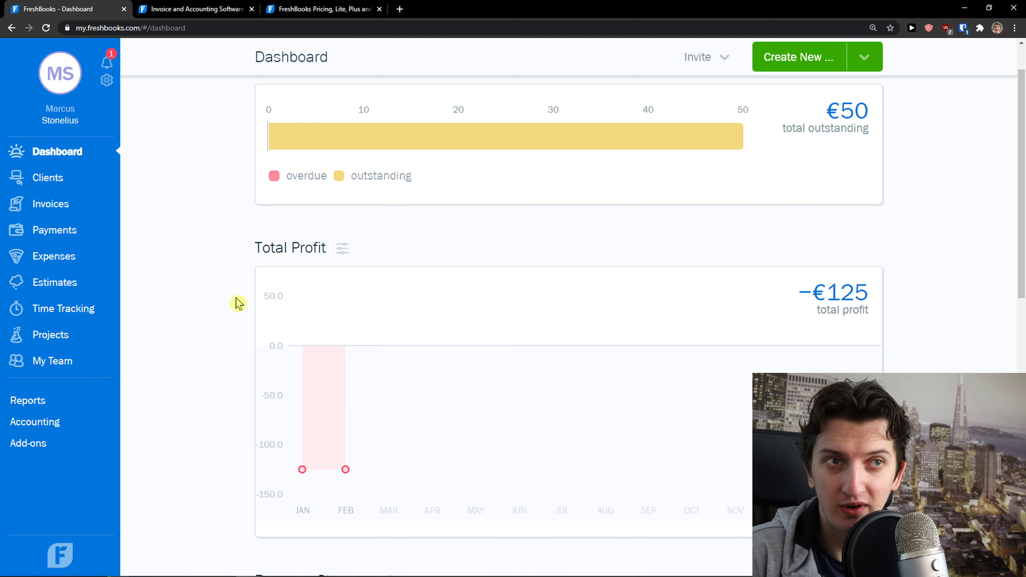
scroll(238, 302, "down", 3)
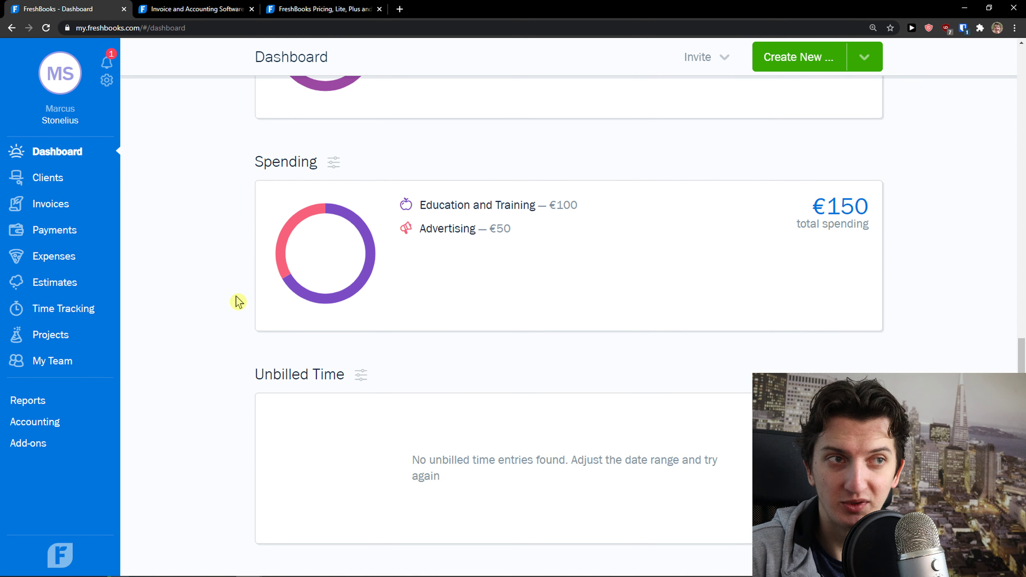
scroll(256, 346, "up", 12)
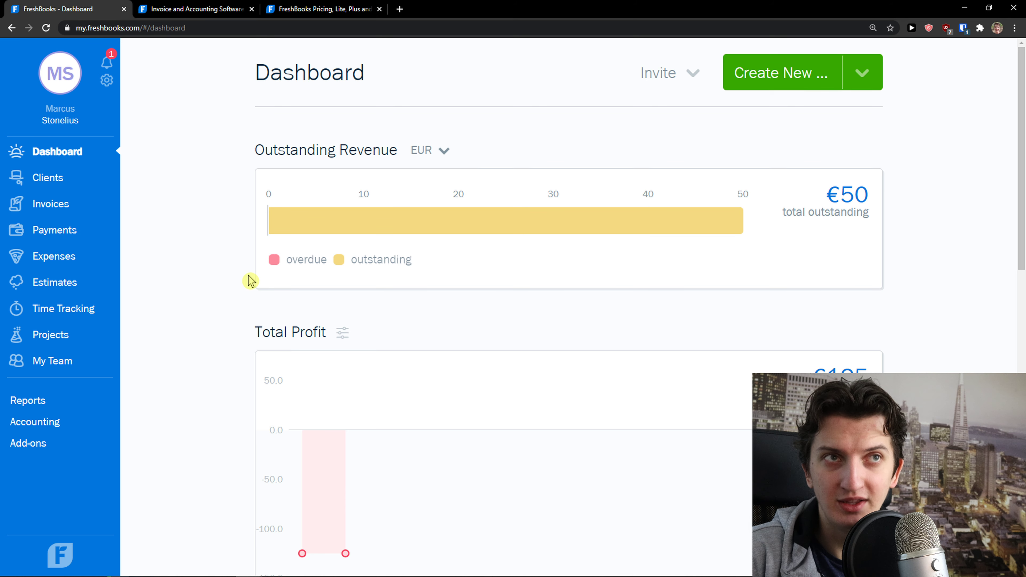
mouse_move(447, 118)
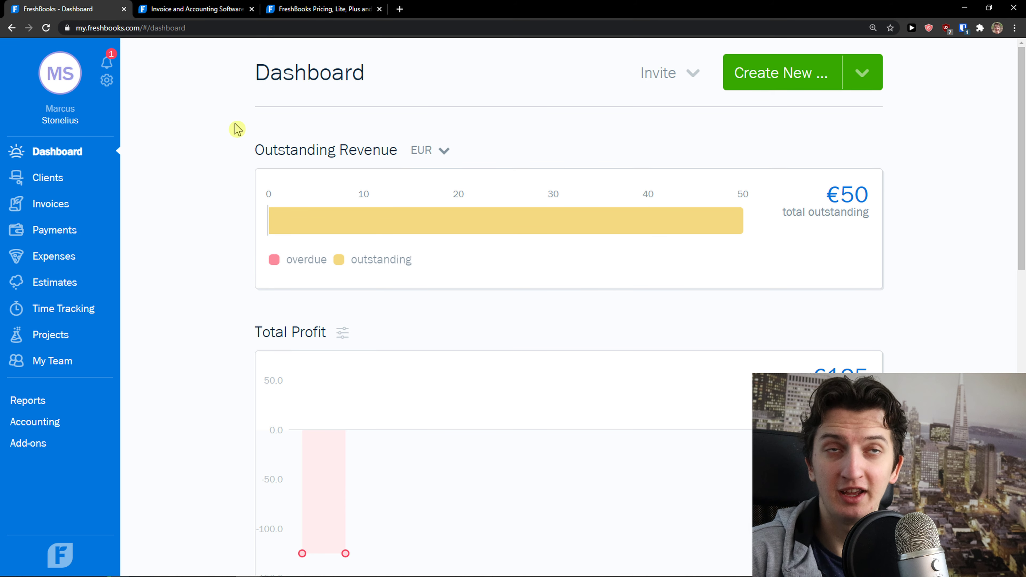
Open the Clients page and scroll through its listing of the Apple client
left_click(61, 175)
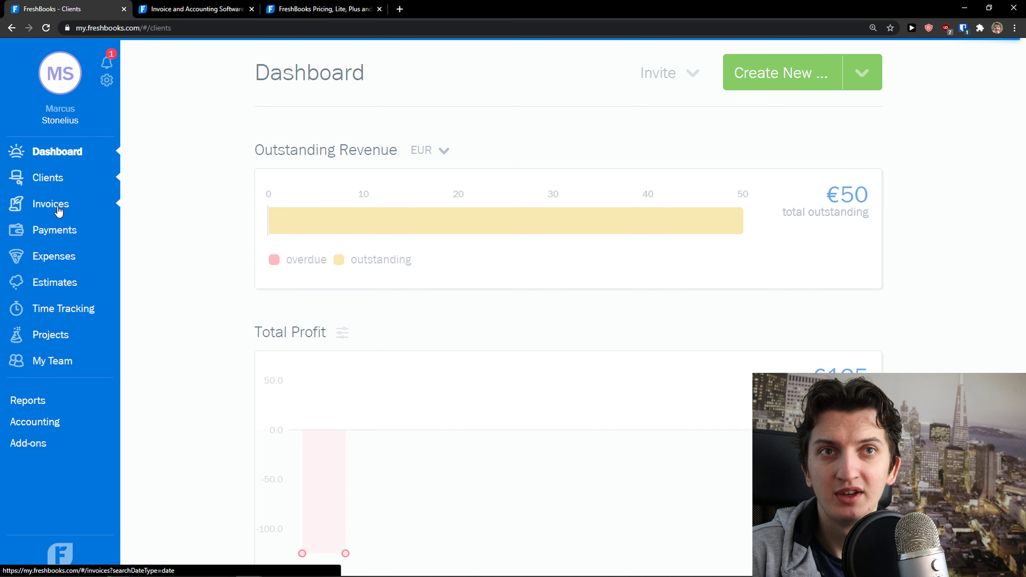
scroll(188, 227, "down", 5)
scroll(362, 268, "down", 1)
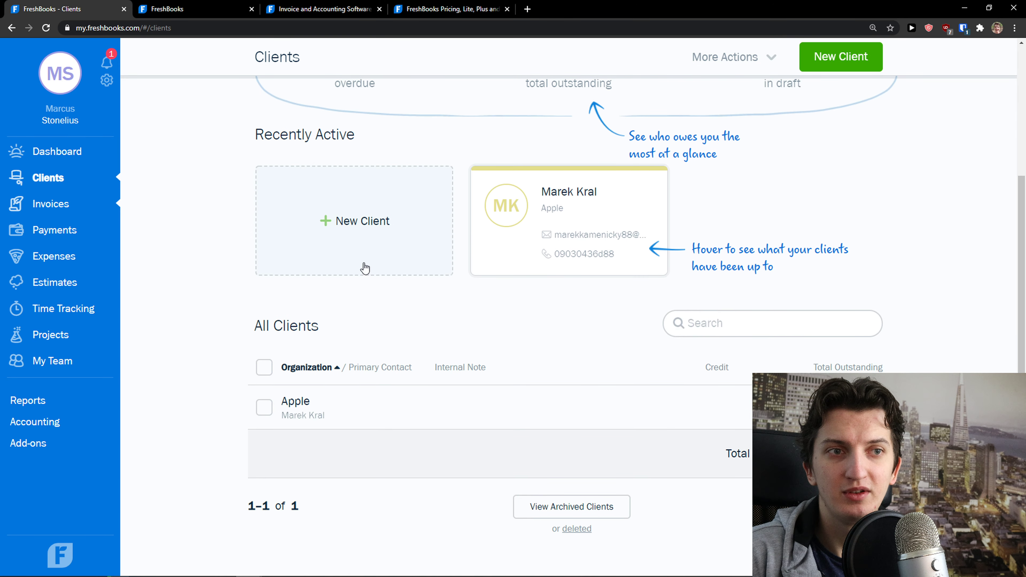
scroll(291, 291, "up", 5)
scroll(312, 291, "up", 2)
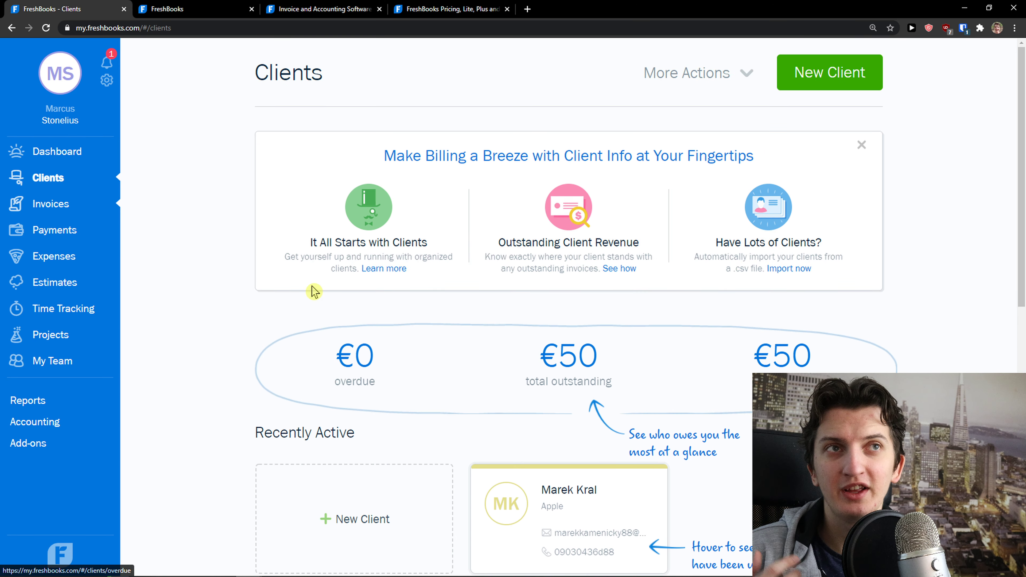
scroll(225, 307, "down", 5)
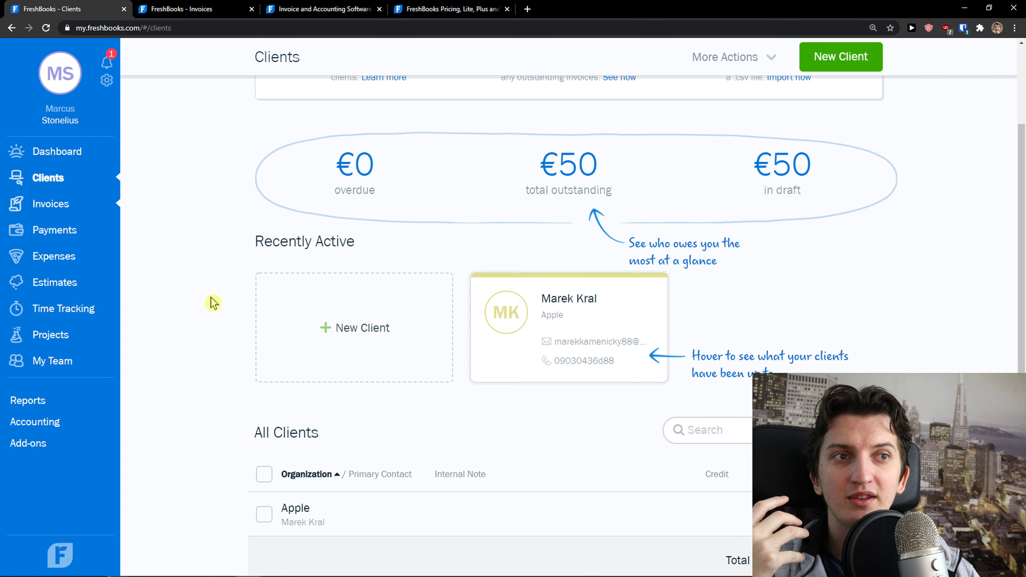
scroll(236, 326, "down", 1)
scroll(237, 328, "up", 2)
scroll(241, 335, "down", 2)
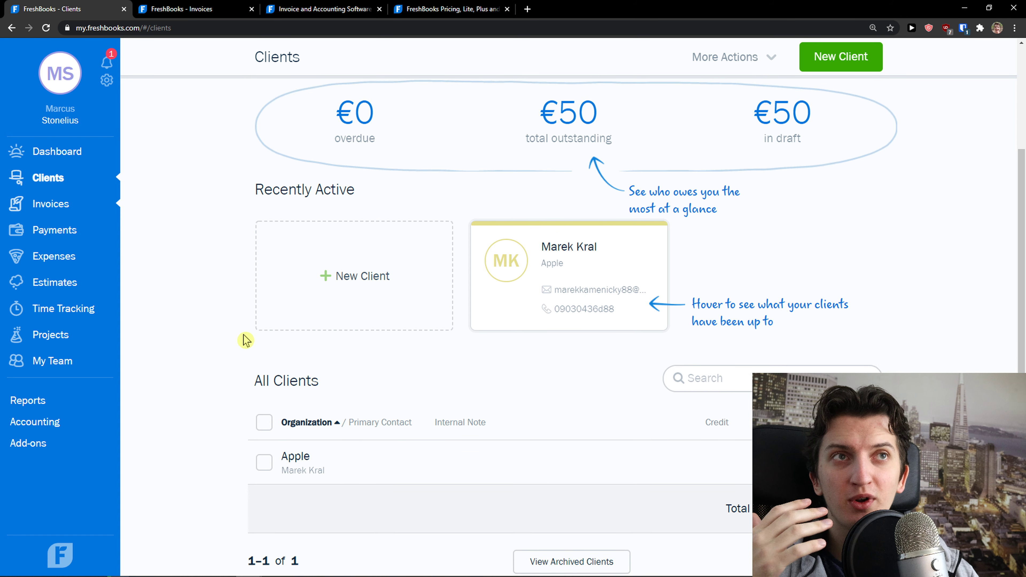
In a new tab, search 'ninja' and go to Invoice Ninja's New Client page
left_click(528, 9)
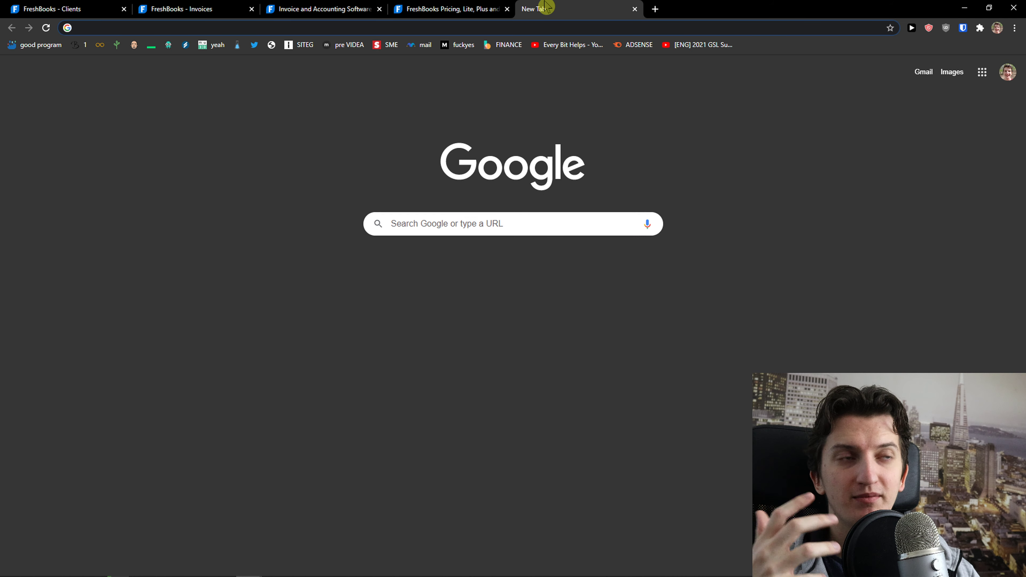
type("ninja")
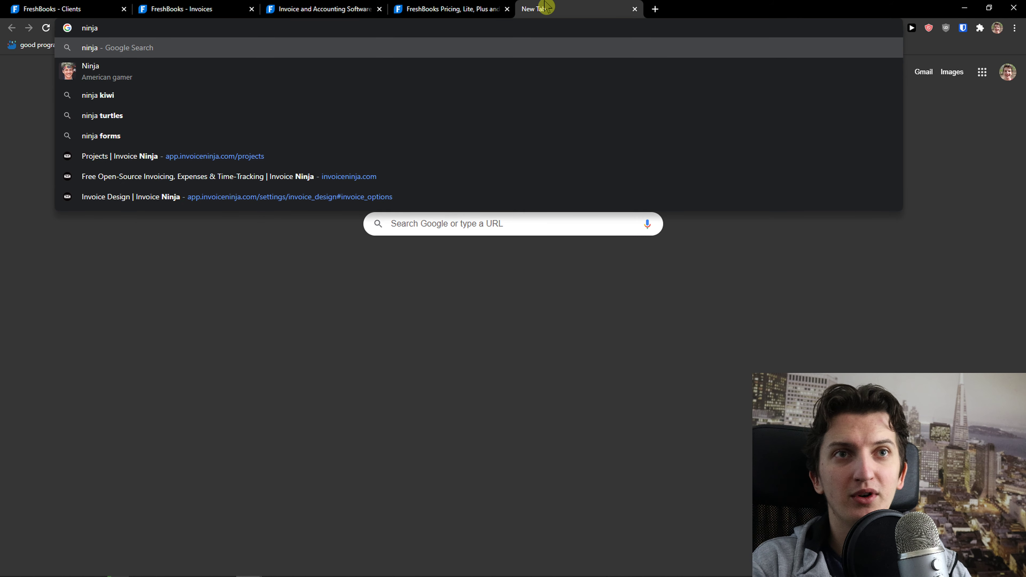
left_click(383, 156)
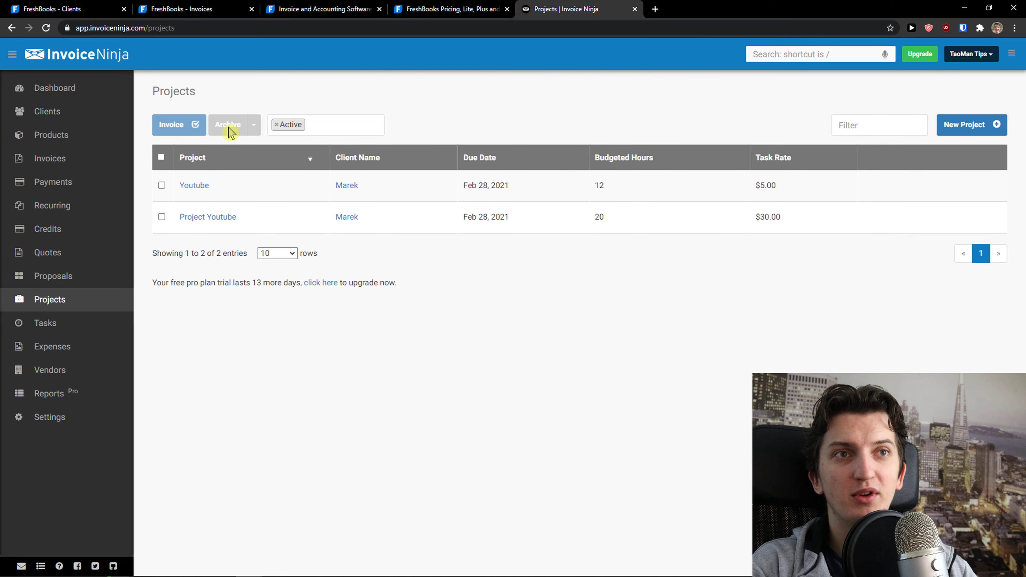
left_click(62, 115)
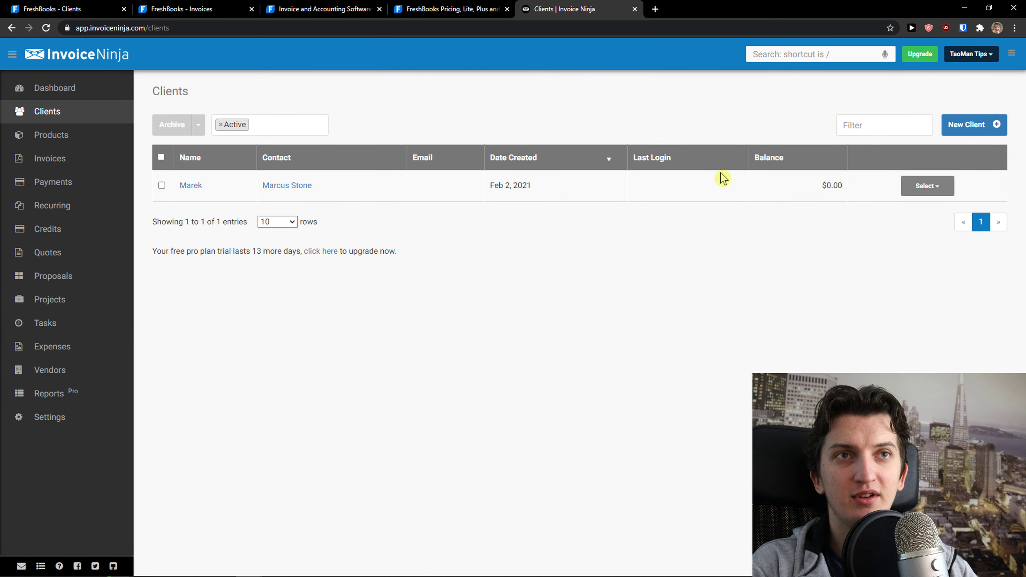
left_click(985, 125)
Return to the FreshBooks Clients tab and dismiss its welcome banner
left_click(104, 8)
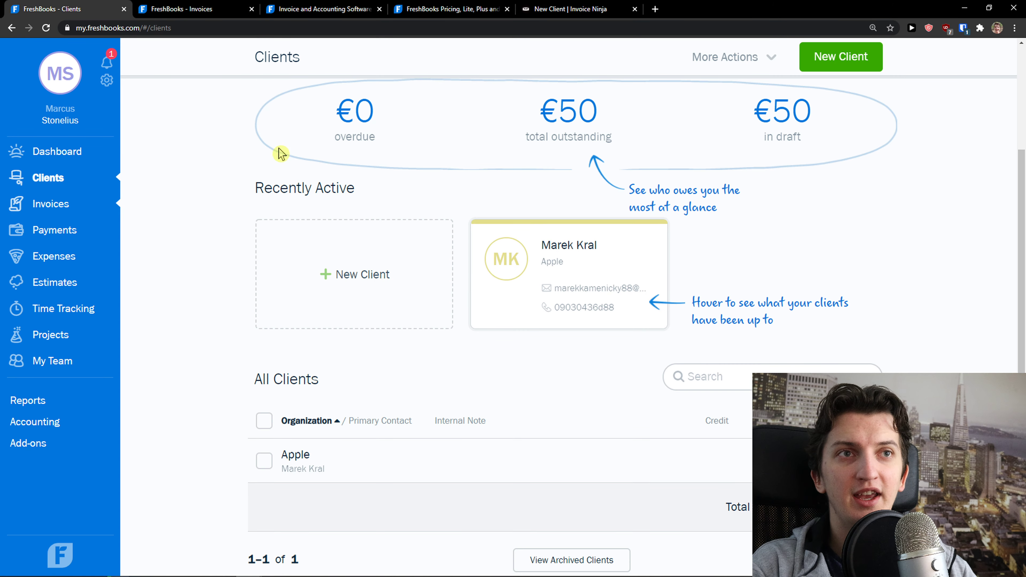
scroll(262, 178, "down", 4)
scroll(264, 204, "up", 8)
scroll(267, 216, "down", 3)
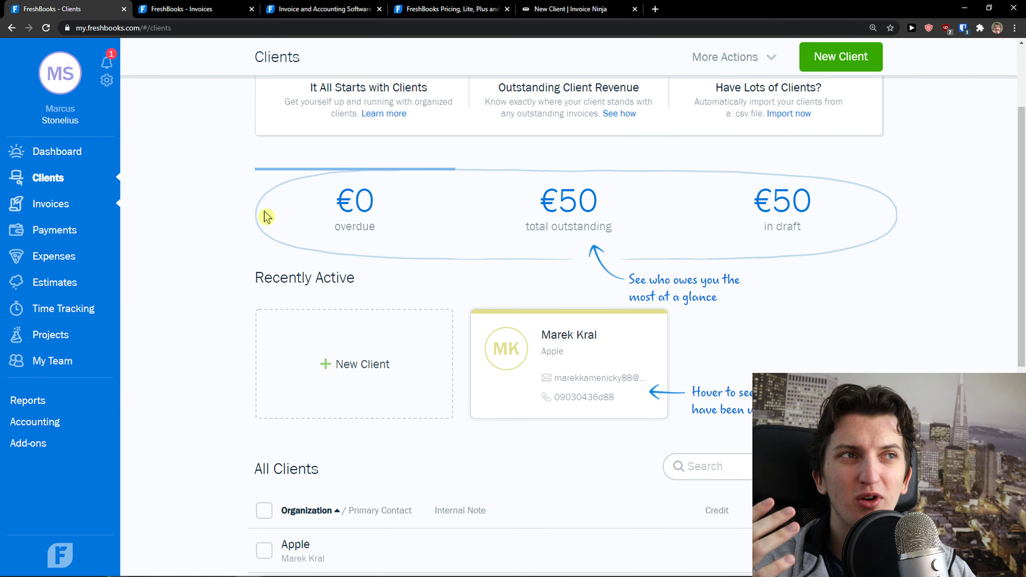
scroll(482, 246, "up", 4)
left_click(863, 147)
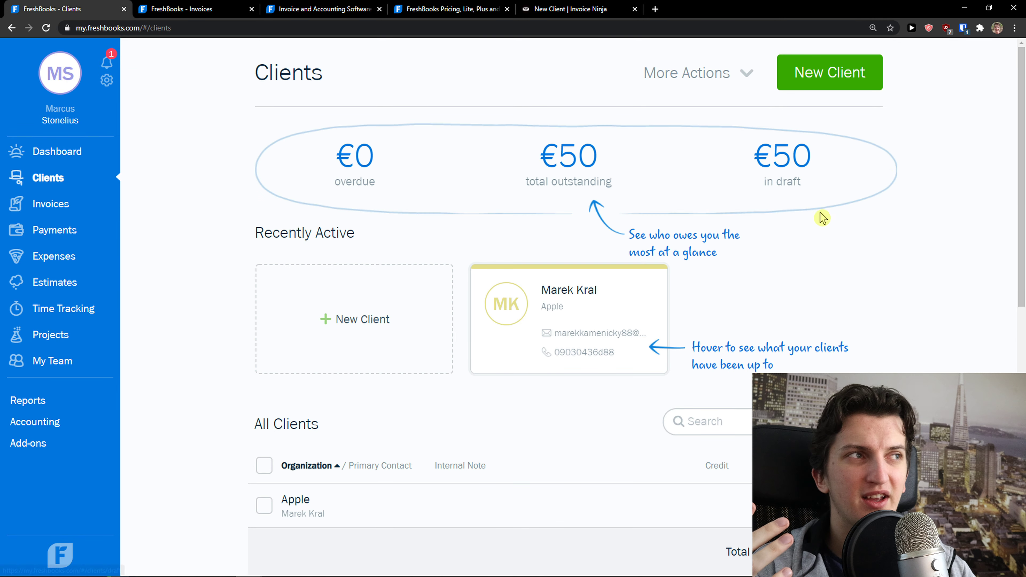
scroll(531, 243, "down", 3)
scroll(606, 250, "up", 3)
scroll(753, 272, "down", 3)
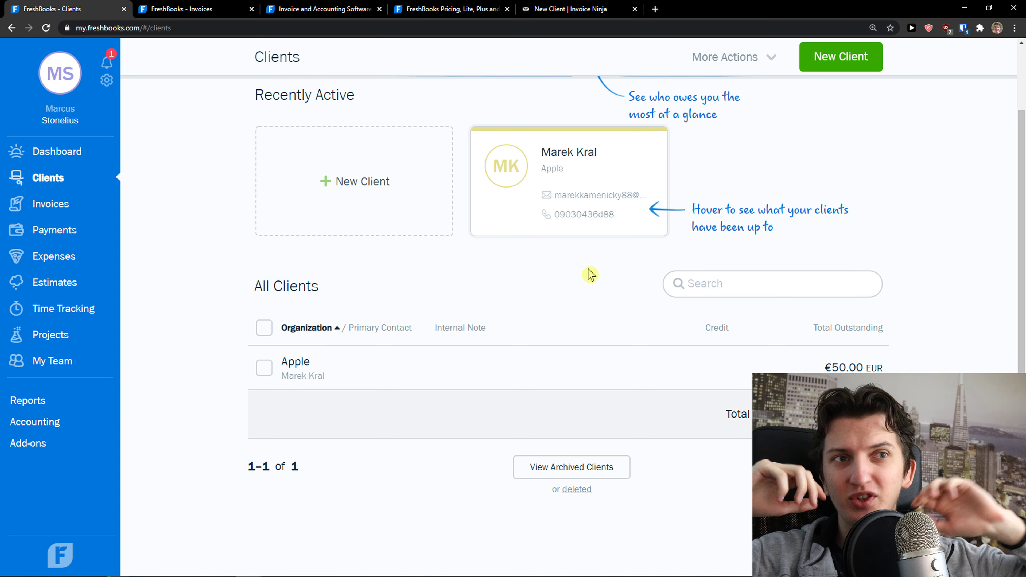
scroll(590, 275, "up", 3)
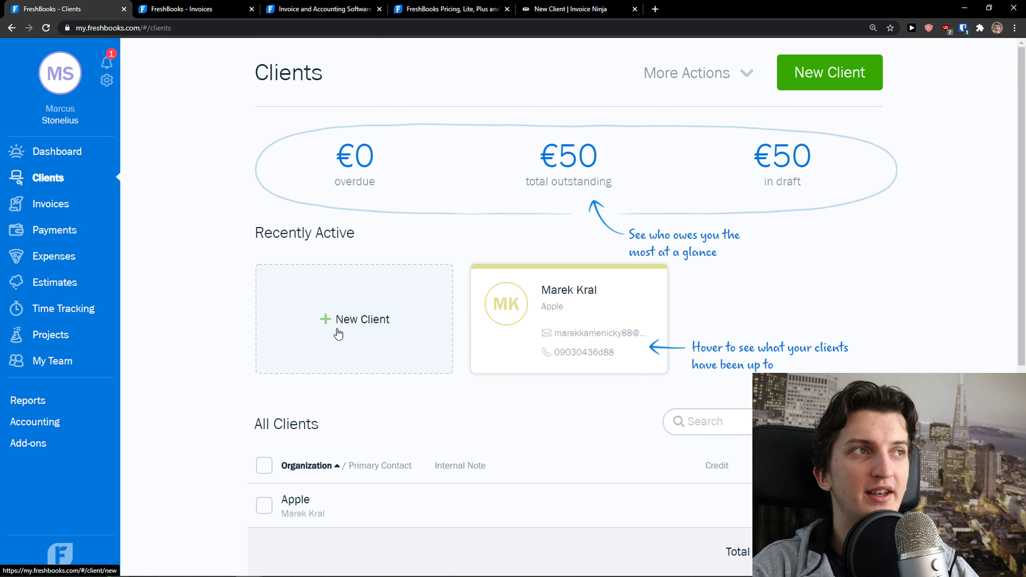
scroll(358, 382, "down", 2)
Cancel a new client form, then review the Invoices page's €50 draft, €25 sent and €50 partial invoices
left_click(312, 272)
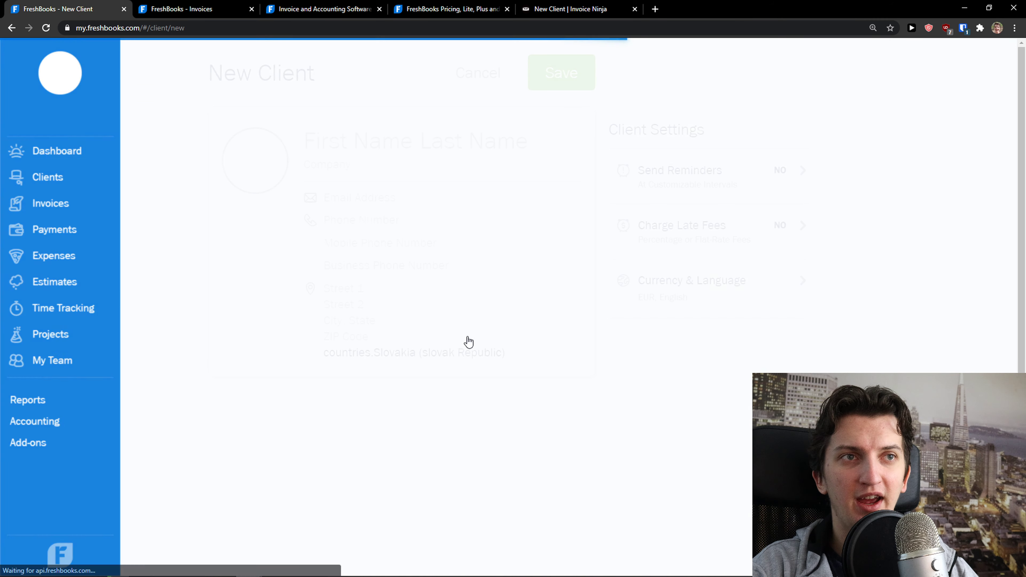
left_click(480, 75)
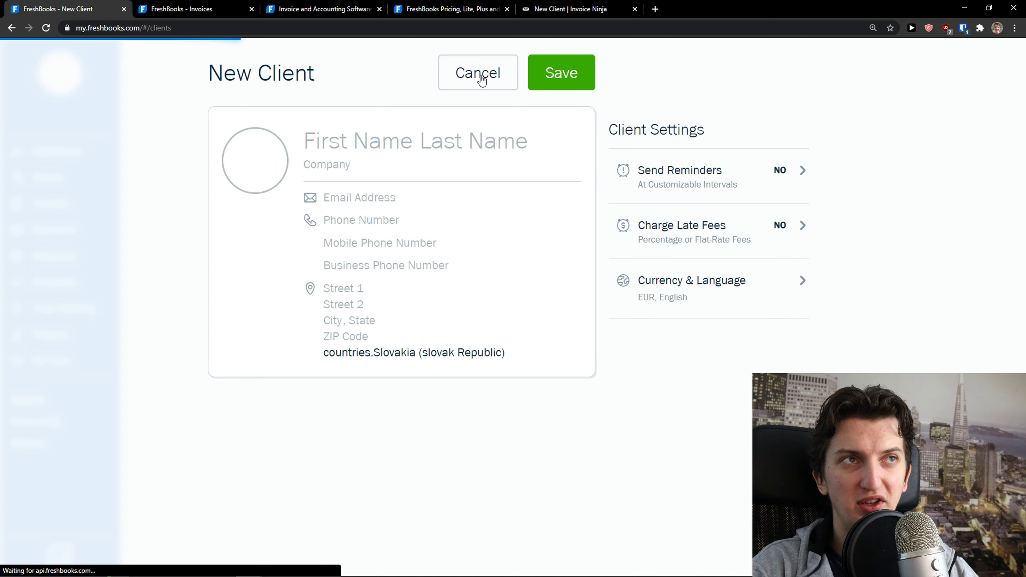
left_click(50, 205)
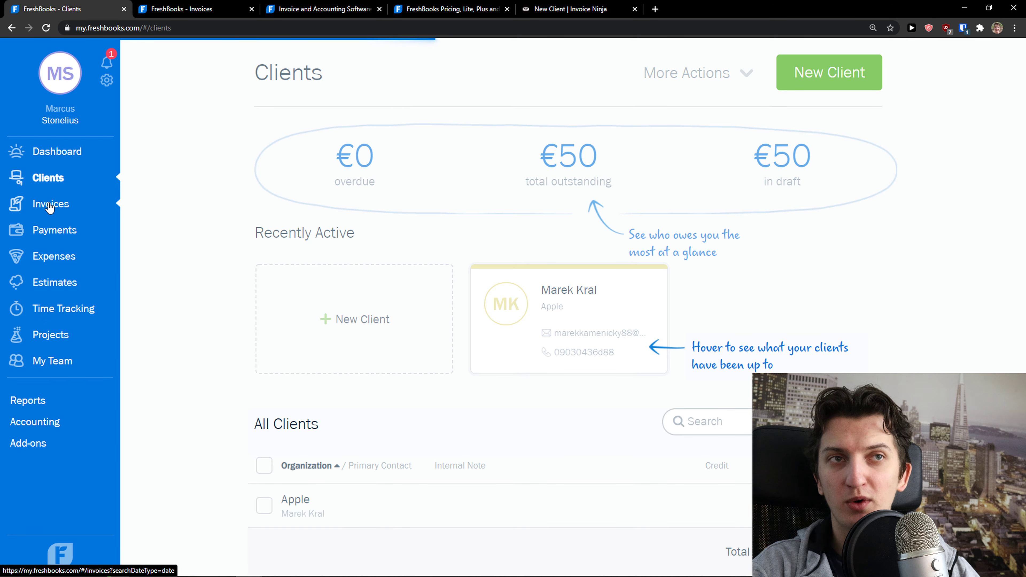
scroll(396, 323, "down", 3)
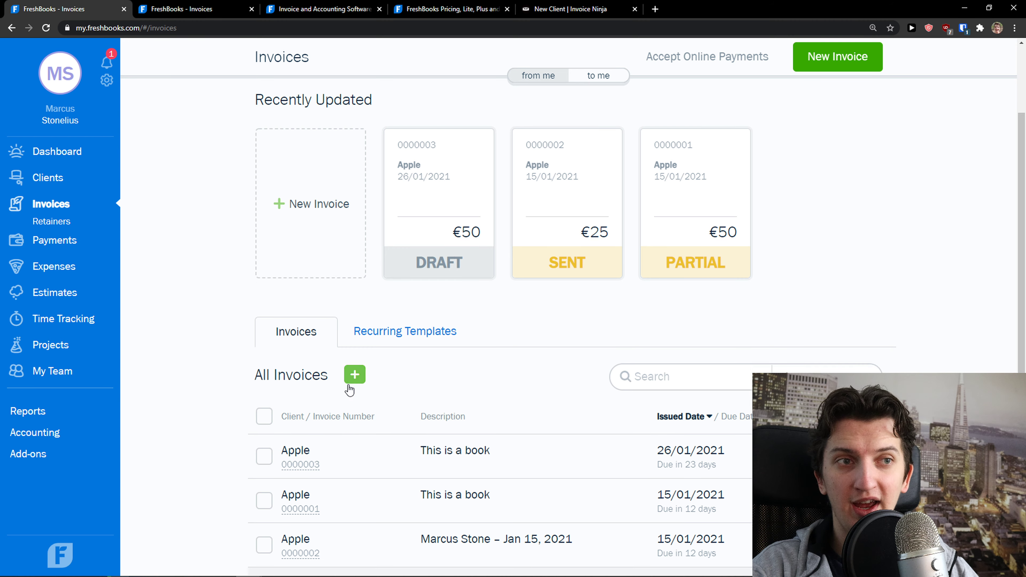
scroll(358, 364, "down", 1)
scroll(856, 101, "up", 5)
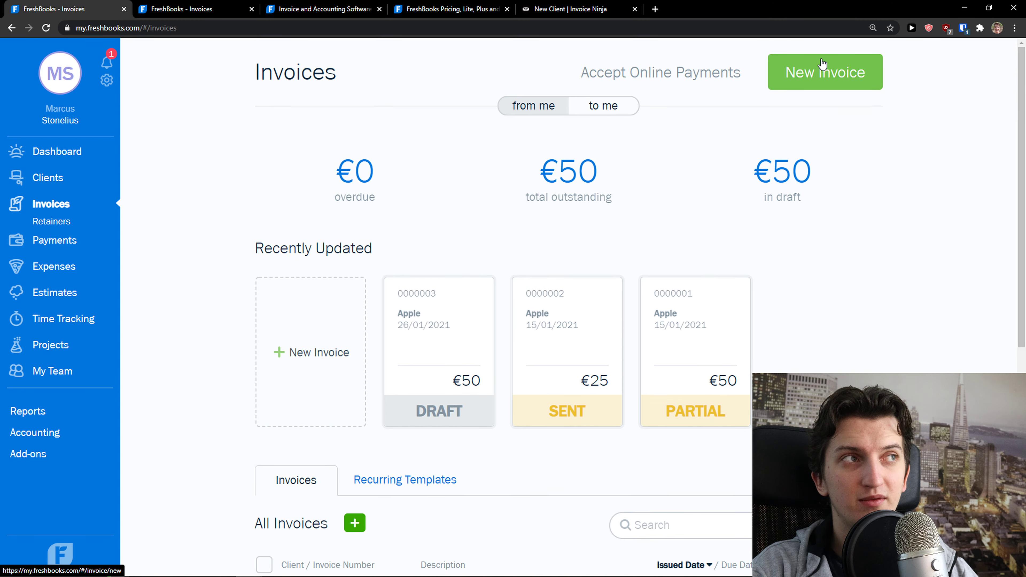
left_click(823, 69)
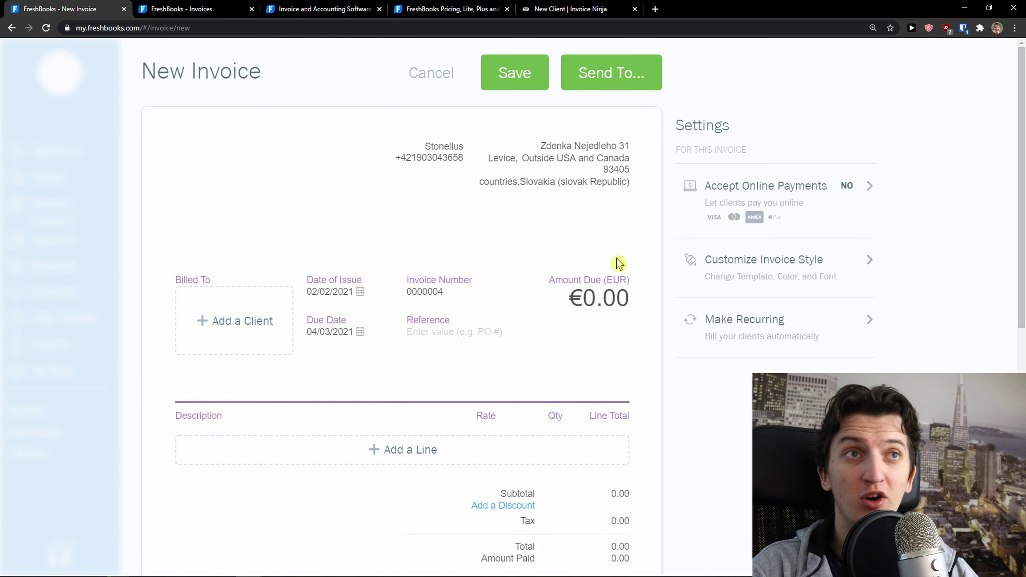
scroll(336, 263, "down", 1)
left_click(242, 266)
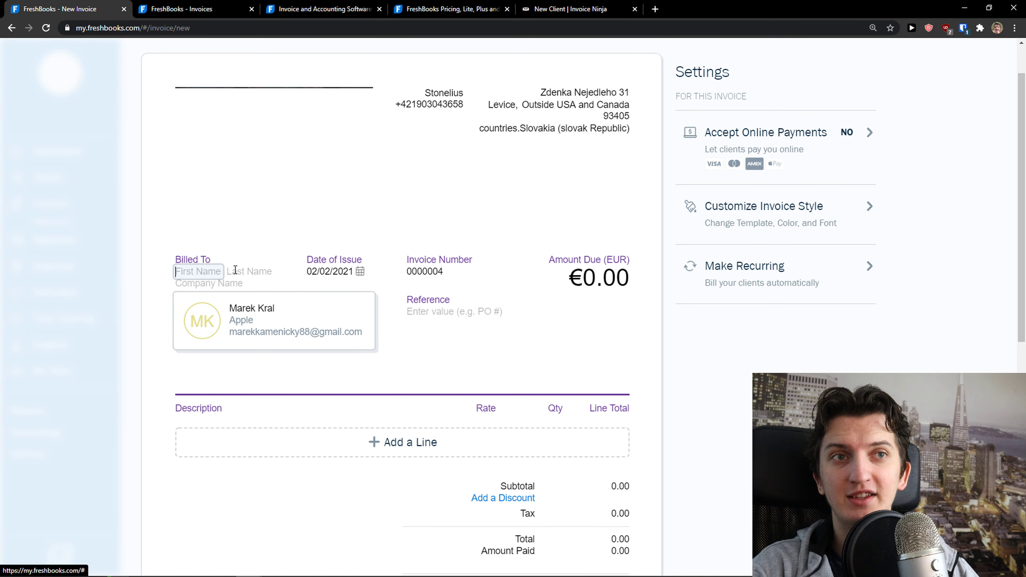
left_click(252, 309)
left_click(243, 427)
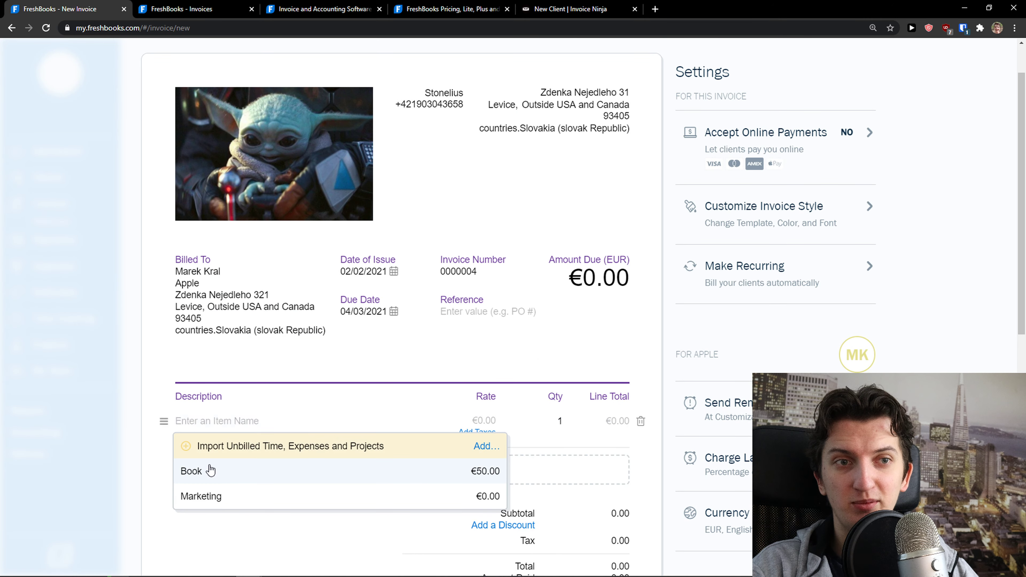
left_click(226, 471)
scroll(229, 458, "down", 3)
scroll(379, 359, "up", 3)
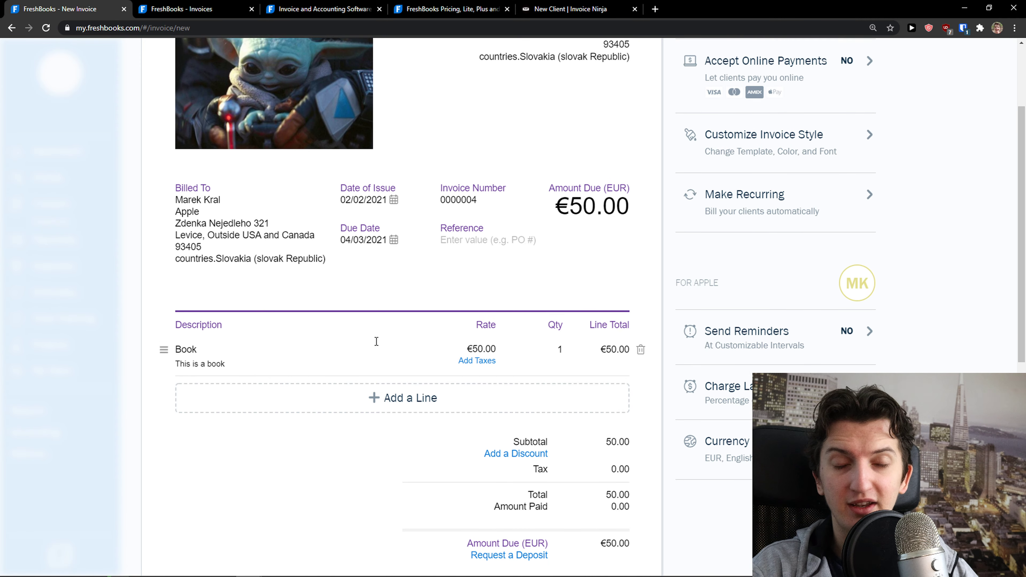
scroll(371, 337, "down", 4)
scroll(711, 230, "down", 1)
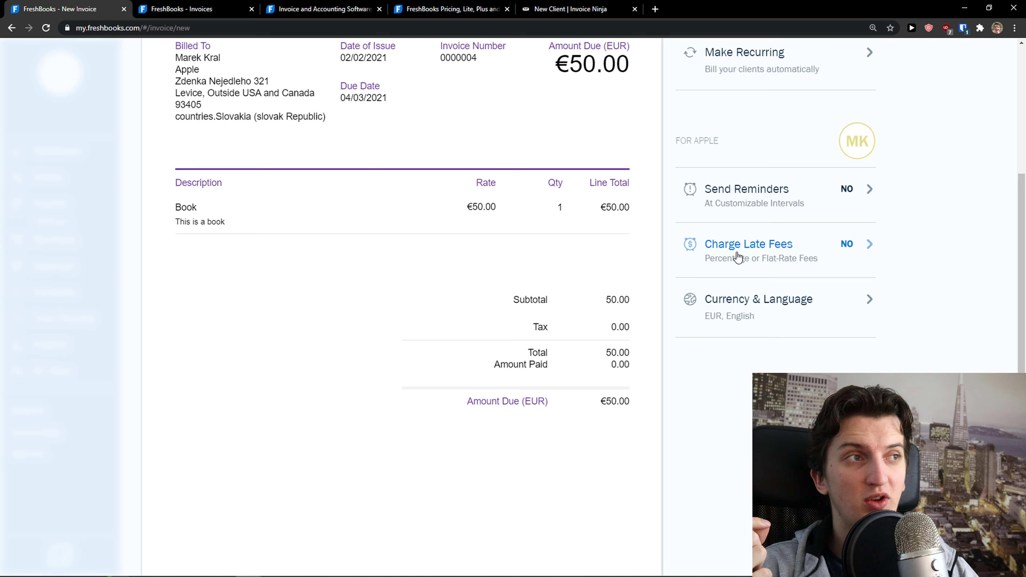
scroll(745, 316, "up", 4)
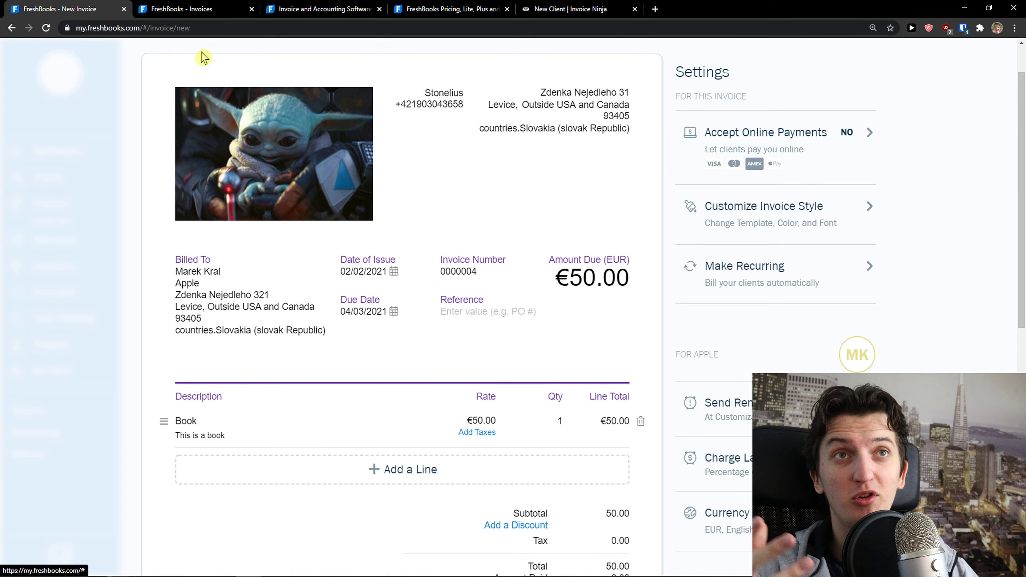
left_click(10, 30)
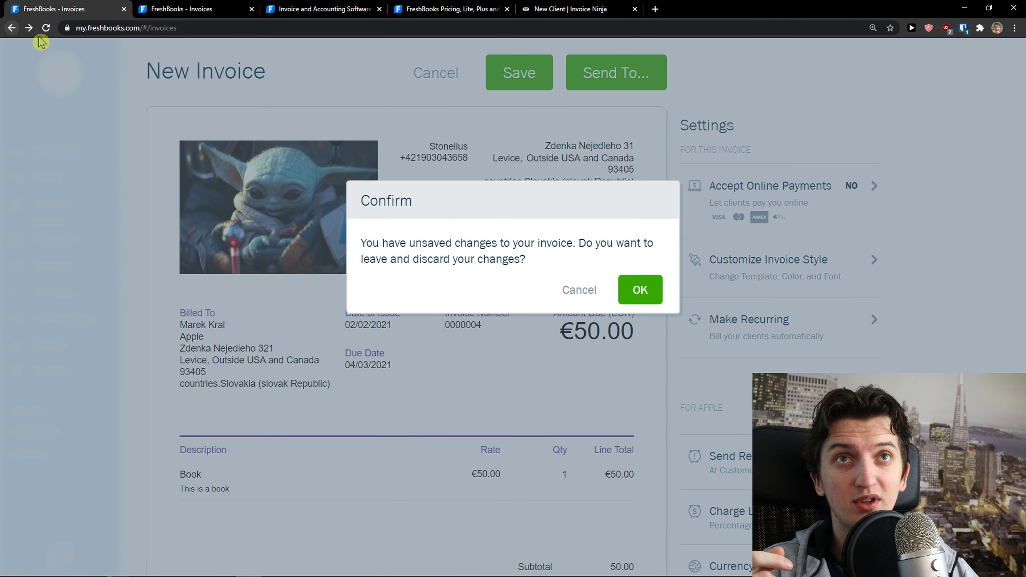
left_click(639, 291)
left_click(449, 76)
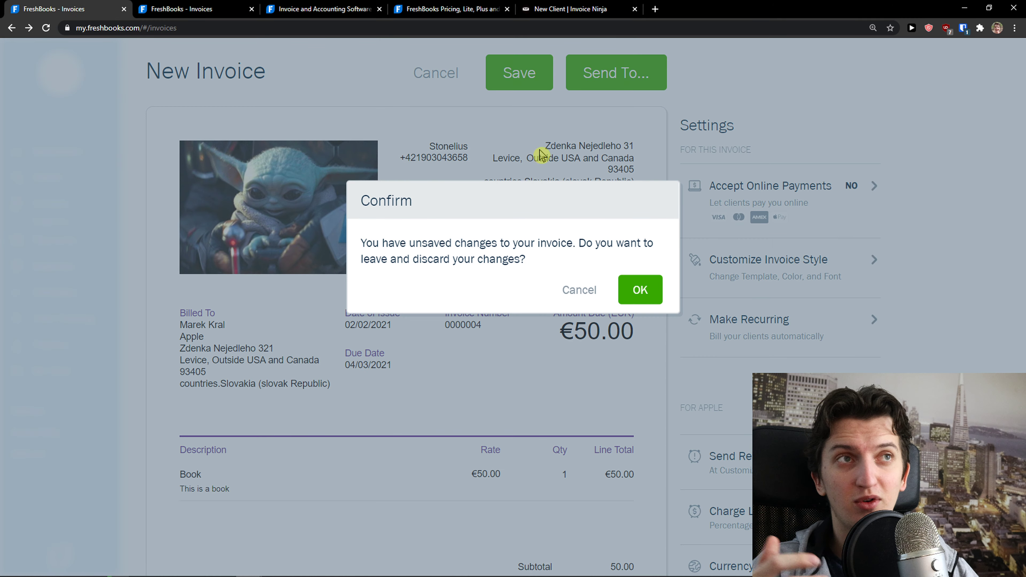
left_click(642, 288)
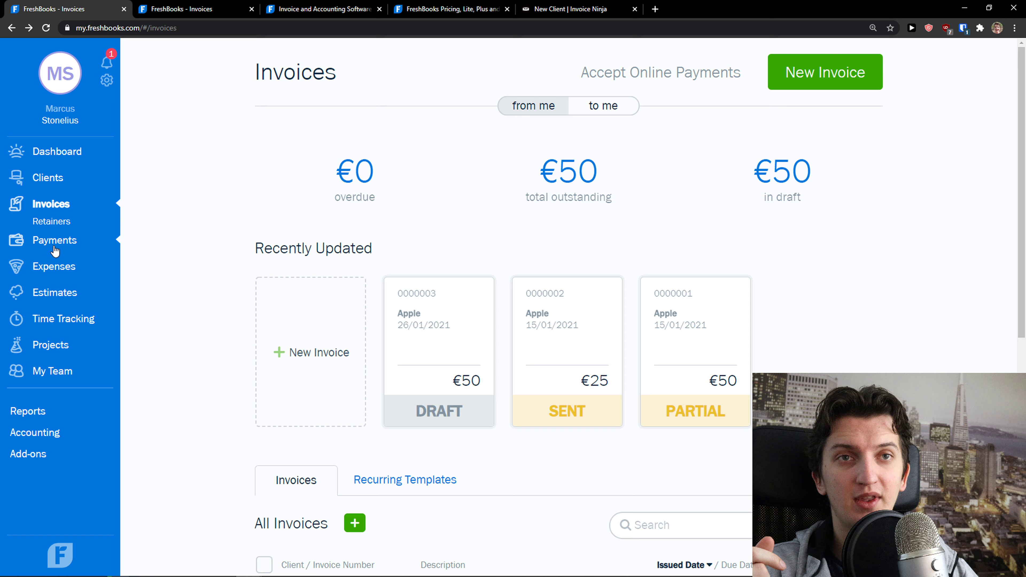
Check Payments, then settle on Expenses listing €100 and €50 Marketing Company expenses
left_click(58, 270)
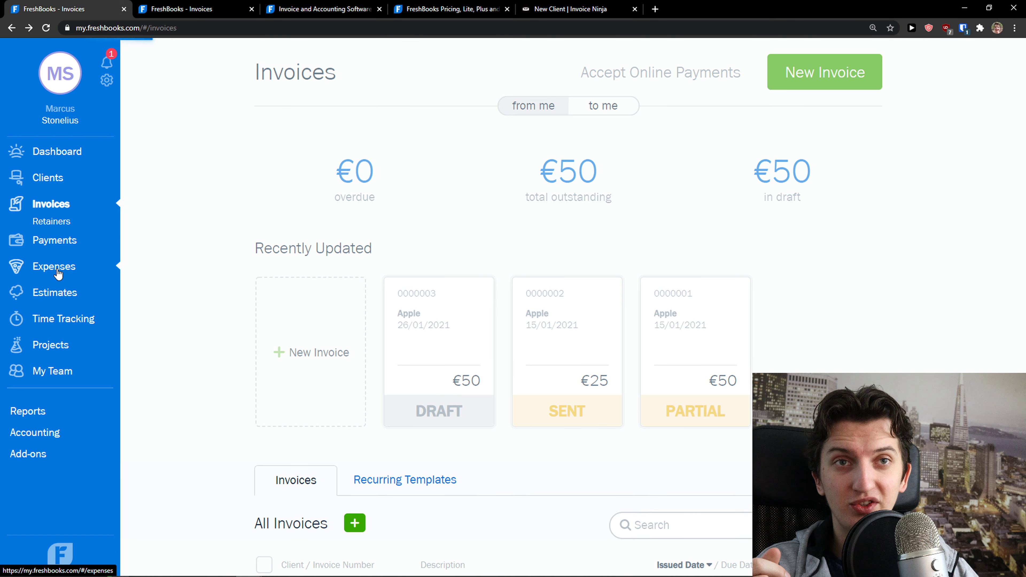
left_click(62, 242)
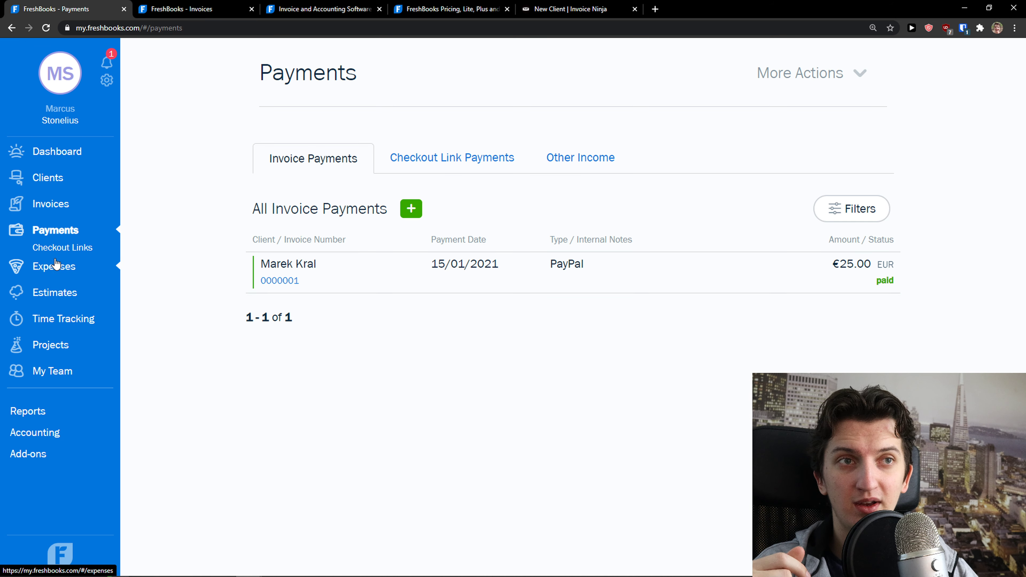
left_click(68, 270)
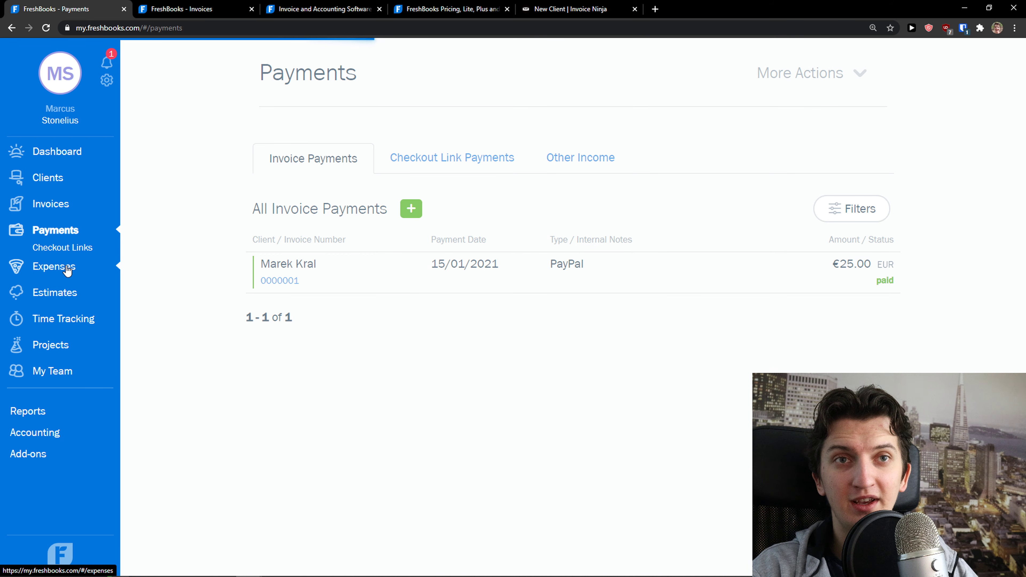
scroll(264, 271, "down", 4)
scroll(218, 276, "up", 1)
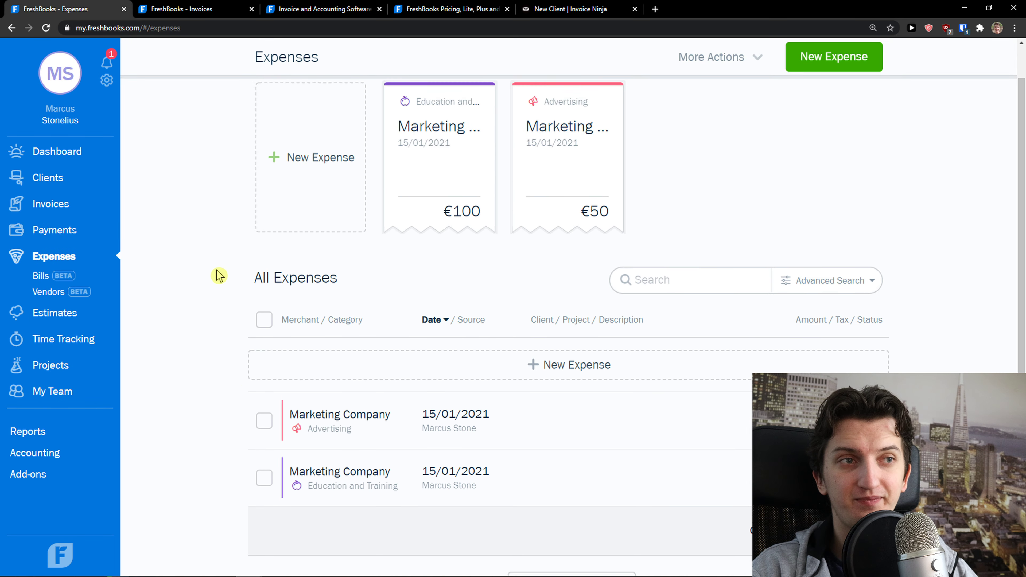
scroll(218, 276, "up", 2)
Start a new expense and discard it without saving
left_click(316, 243)
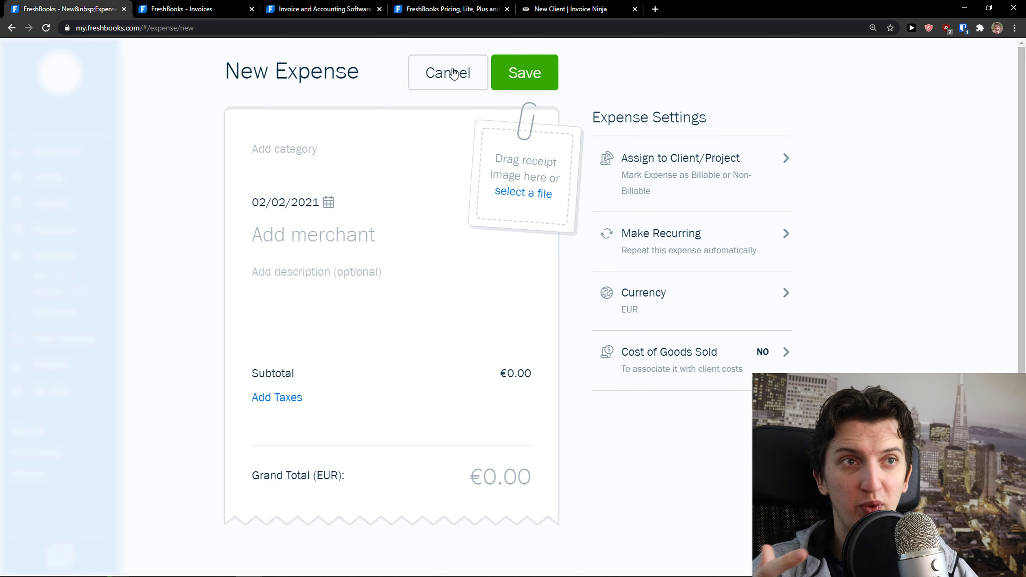
scroll(404, 259, "down", 1)
scroll(429, 169, "up", 1)
left_click(463, 85)
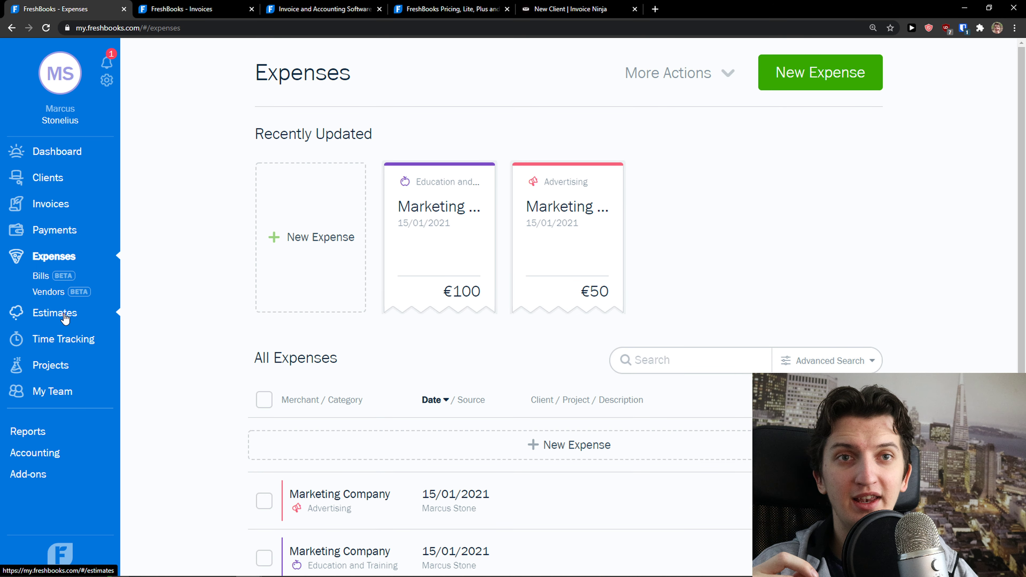
Review Estimates and its Create New options, then open Time Tracking for Tue, Feb 2nd
left_click(65, 317)
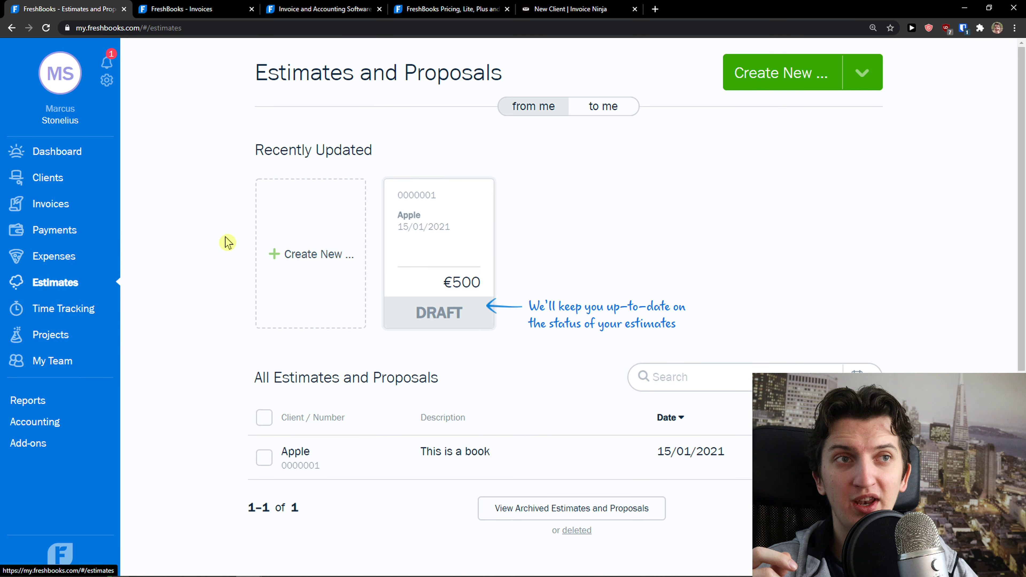
scroll(225, 234, "down", 3)
scroll(222, 231, "up", 3)
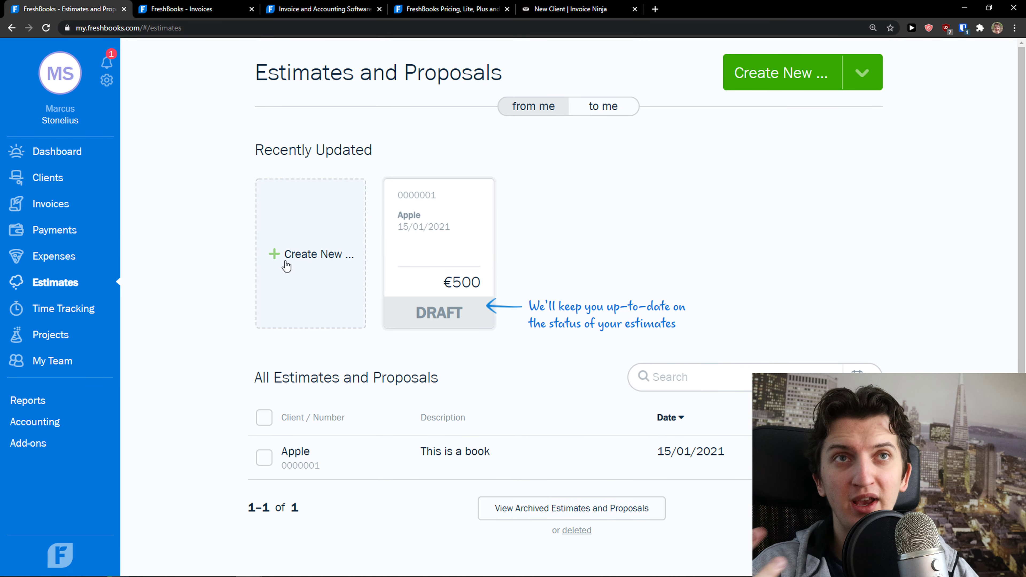
left_click(333, 243)
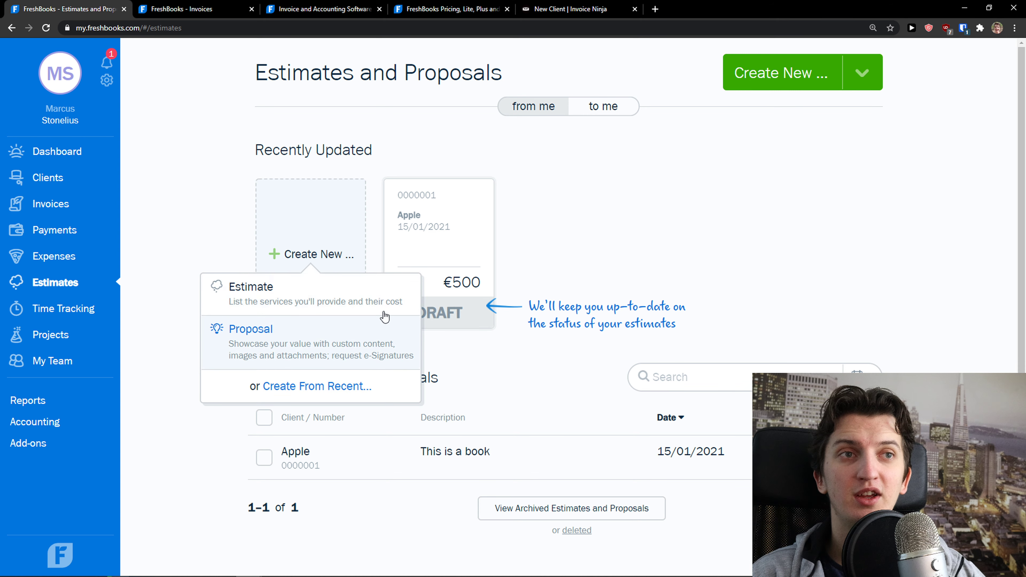
left_click(73, 315)
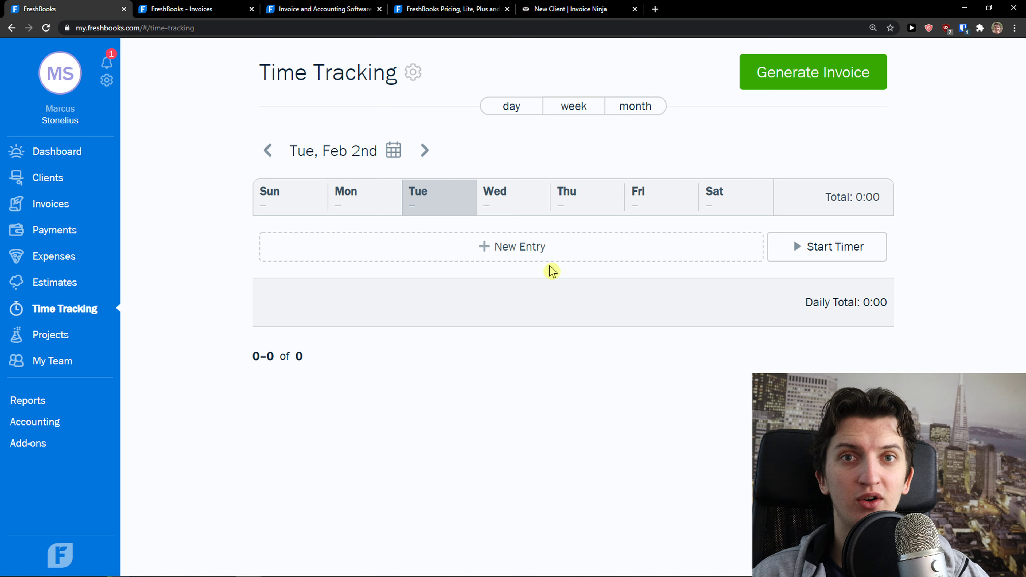
Start a timer set to the Marketing service for the internal client
left_click(796, 260)
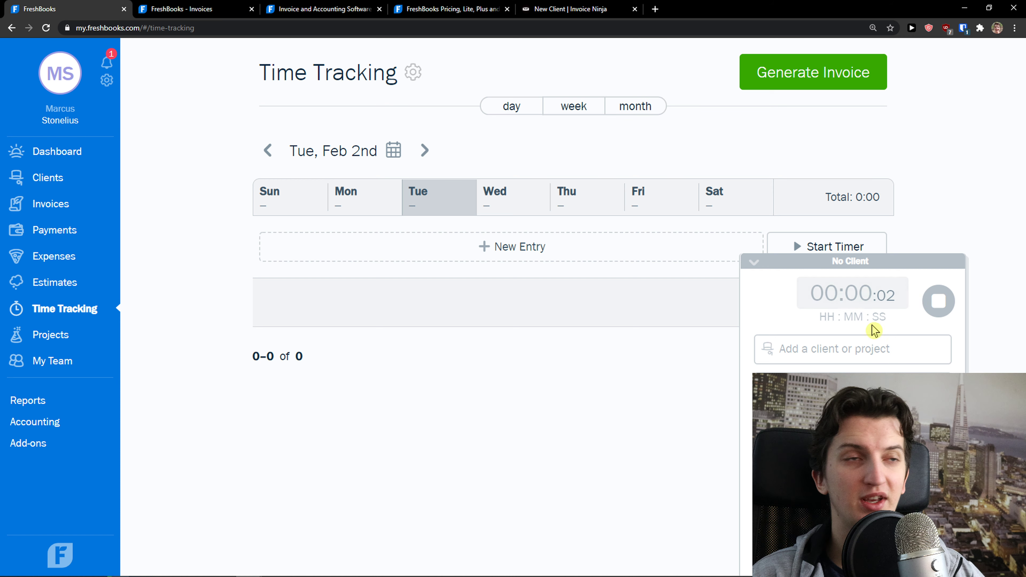
left_click_drag(844, 263, 740, 279)
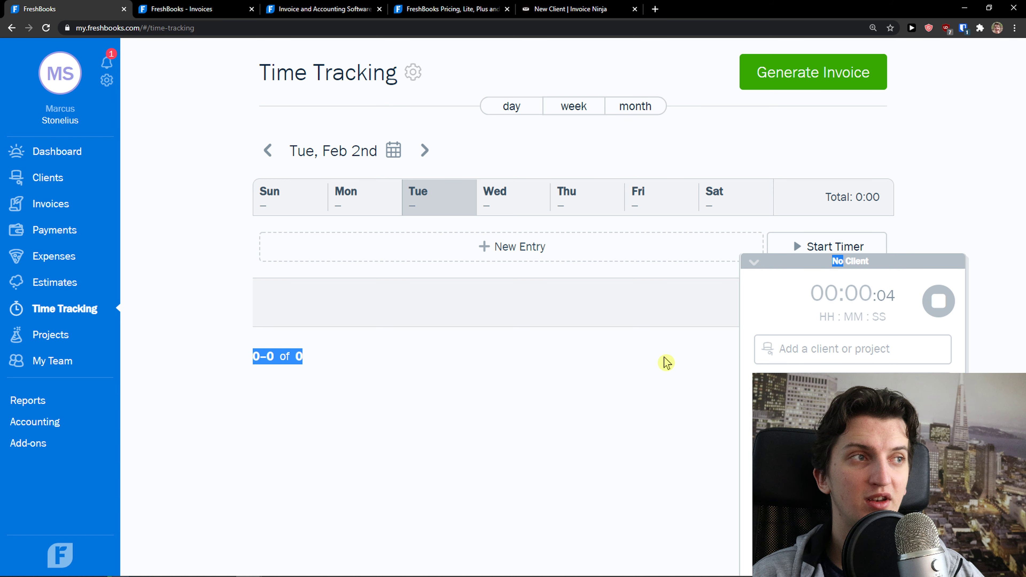
left_click(665, 363)
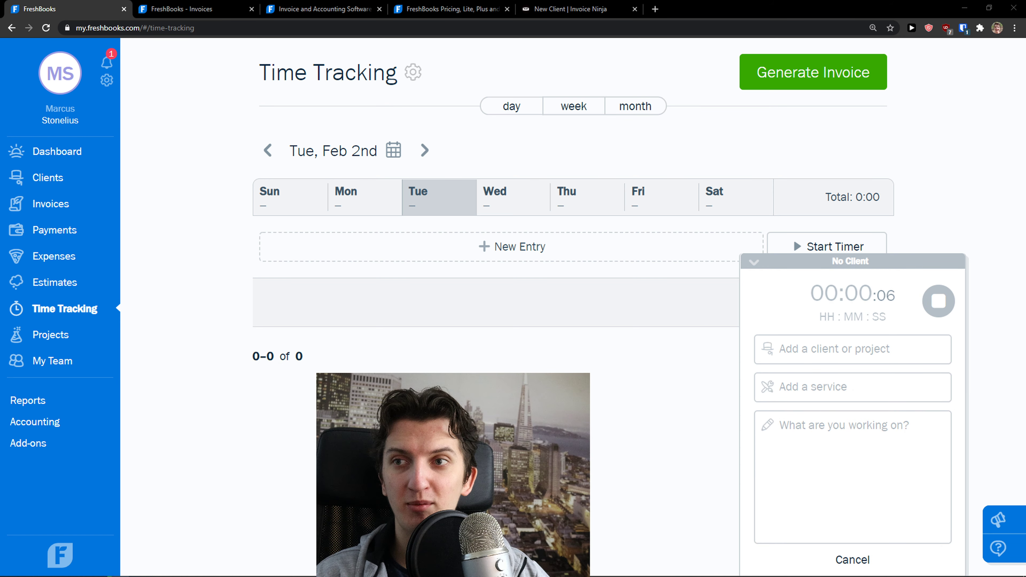
left_click(793, 379)
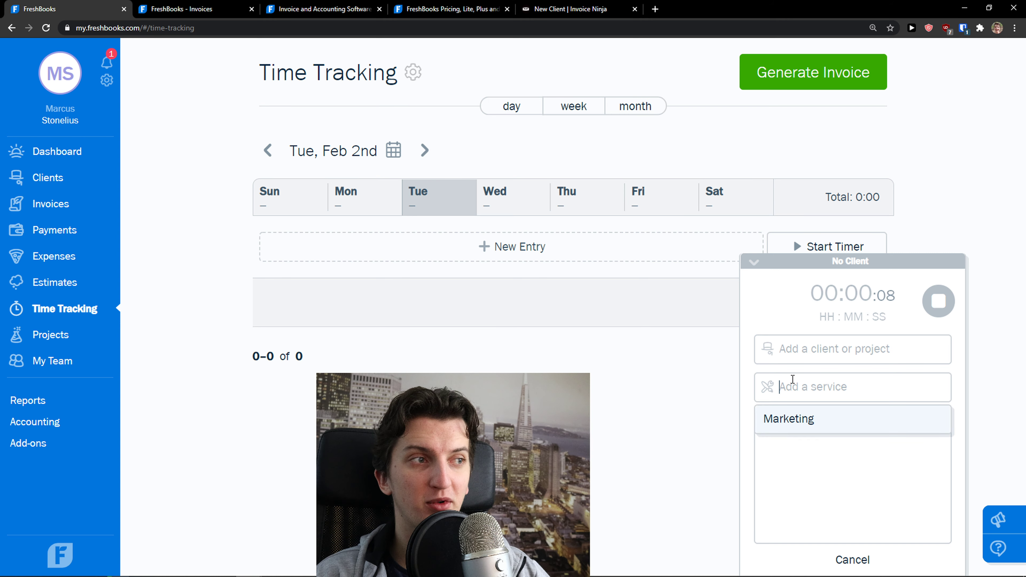
left_click(791, 422)
left_click(783, 348)
left_click(796, 380)
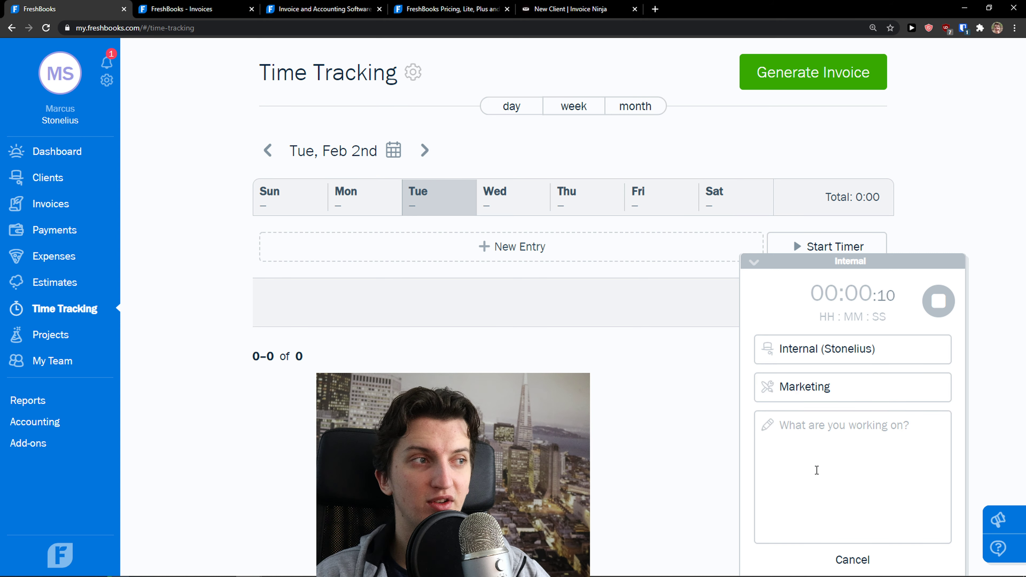
Minimize and restore the timer, then stop it to log a 0:00 entry and open Projects
left_click(755, 263)
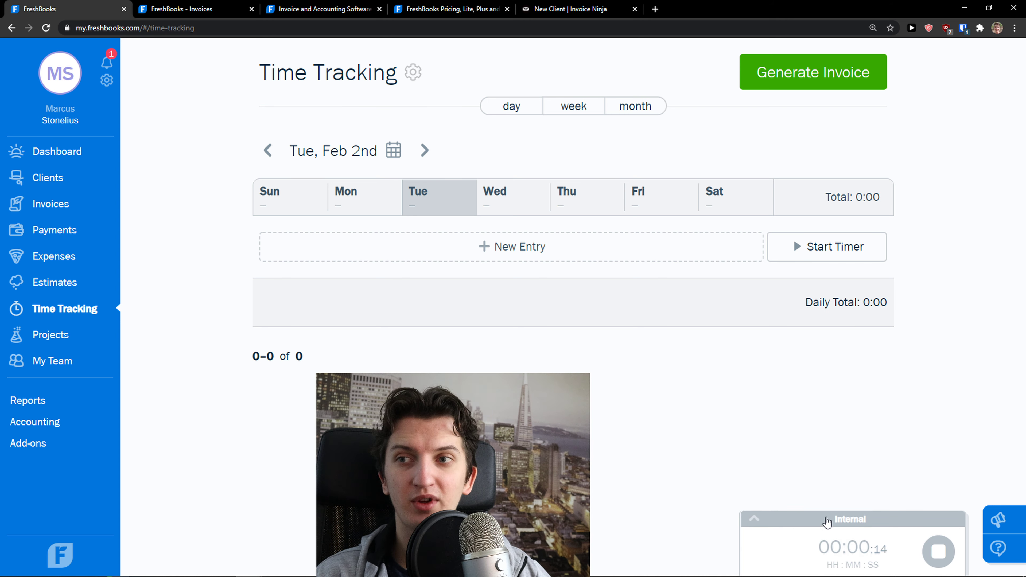
left_click(758, 524)
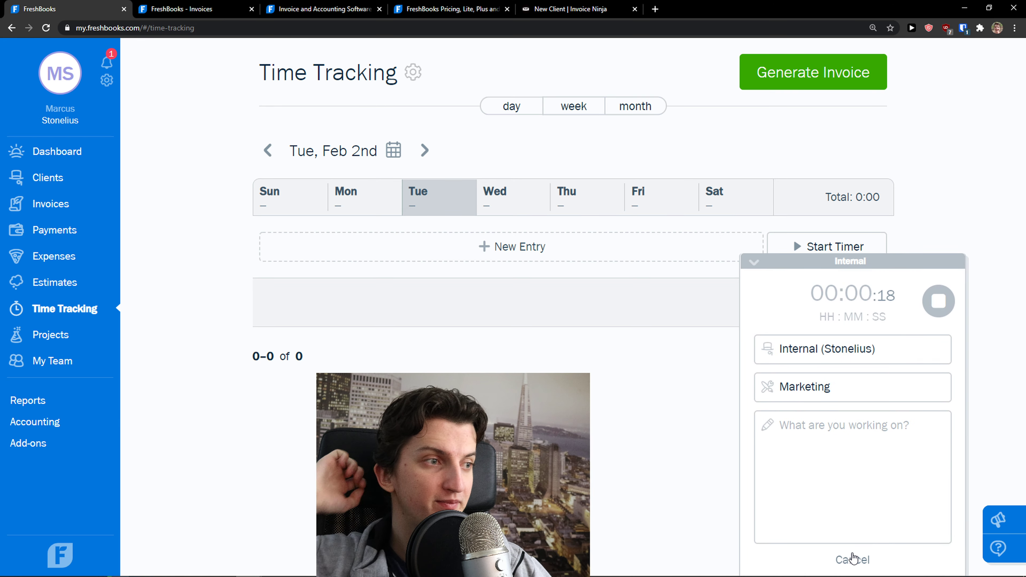
left_click(844, 556)
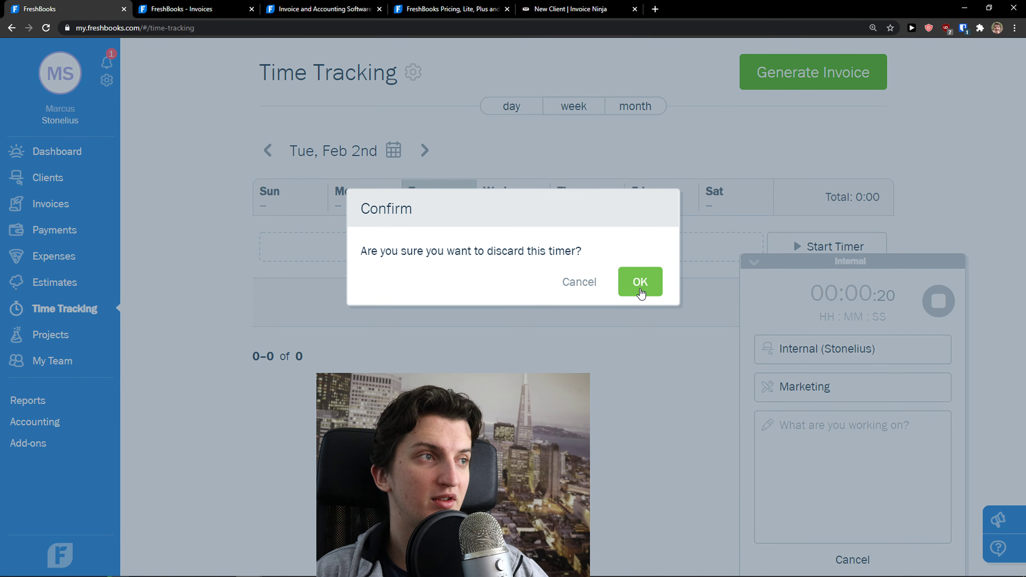
left_click(579, 282)
left_click(938, 301)
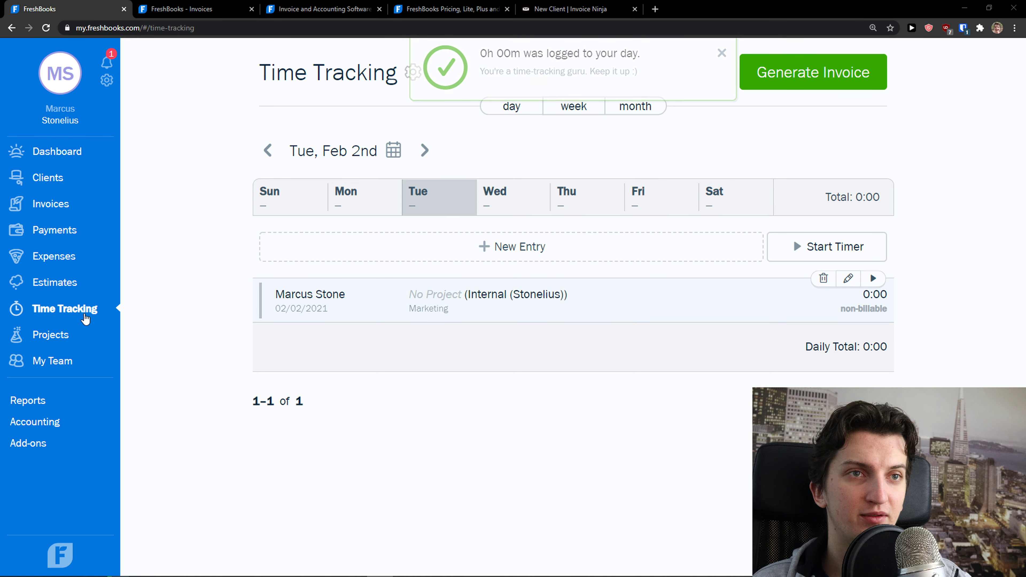
left_click(35, 335)
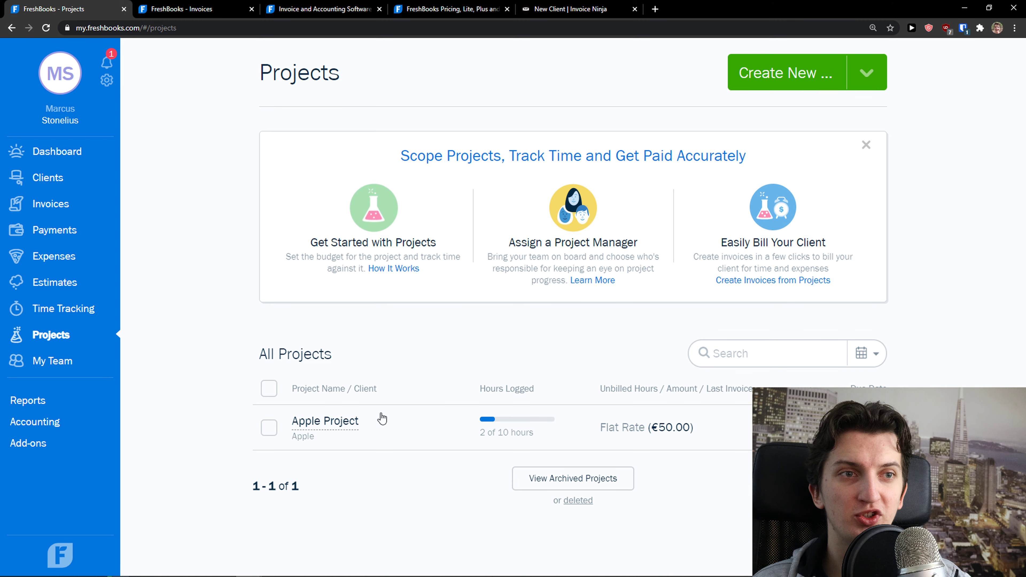
Look over Apple Project details and the My Team page, then open Reports
mouse_move(788, 428)
left_click(350, 421)
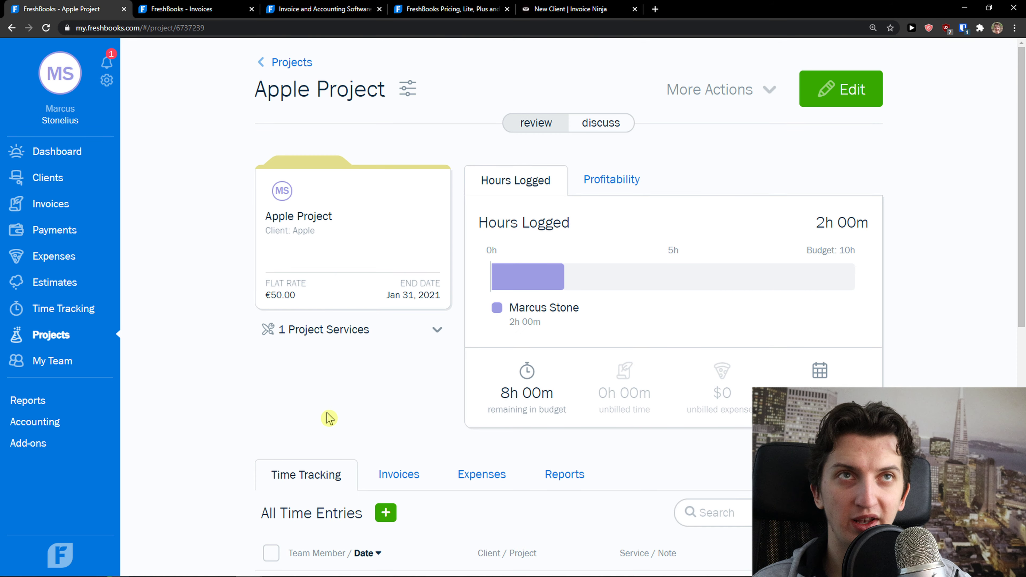
scroll(322, 400, "down", 5)
scroll(318, 408, "up", 5)
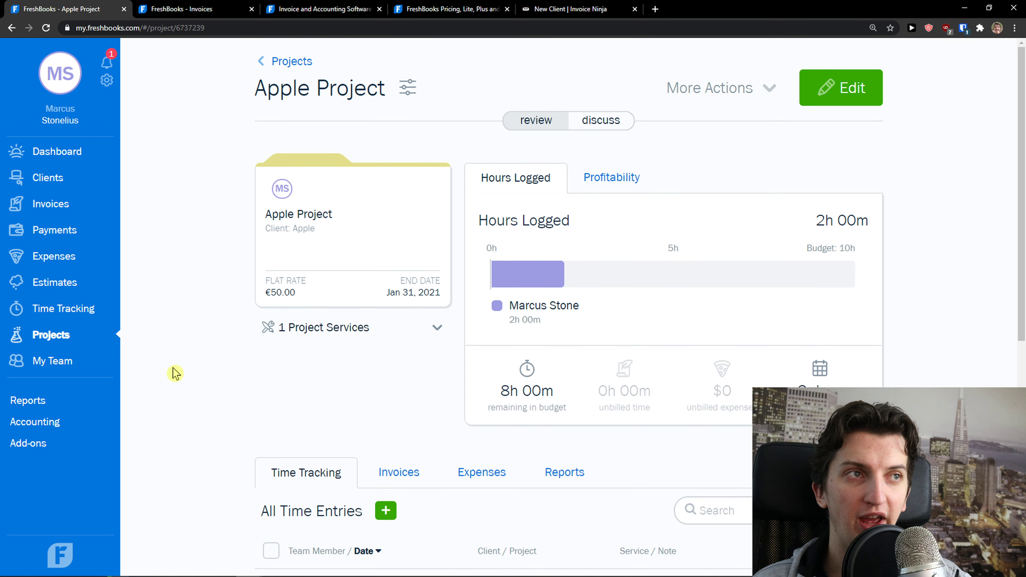
left_click(34, 365)
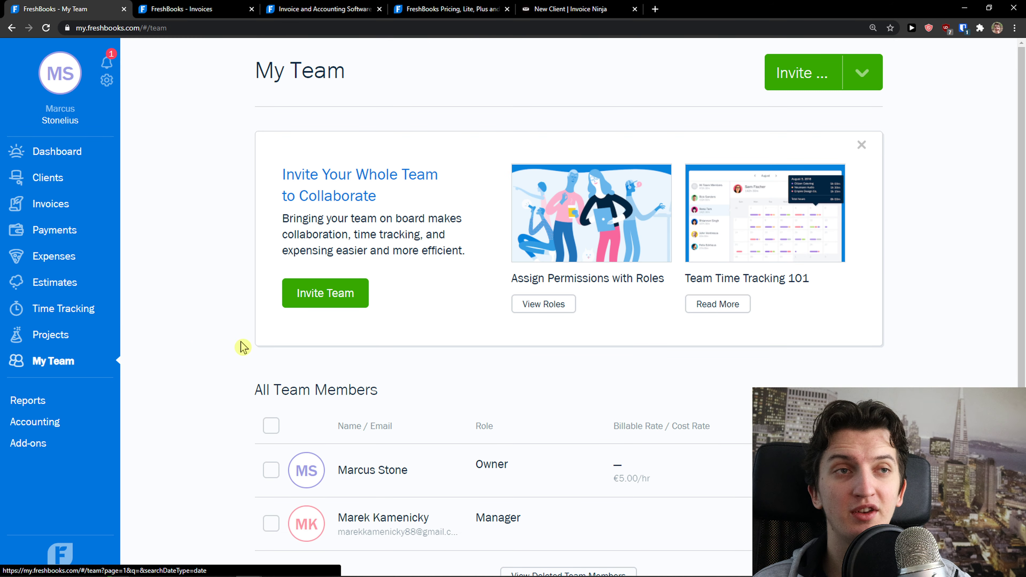
scroll(241, 343, "down", 1)
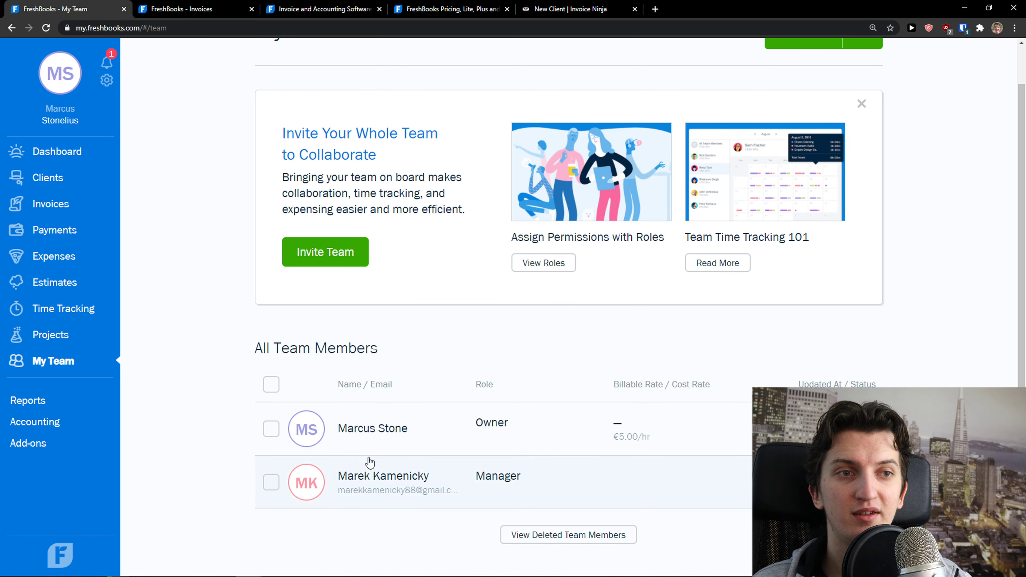
left_click(26, 409)
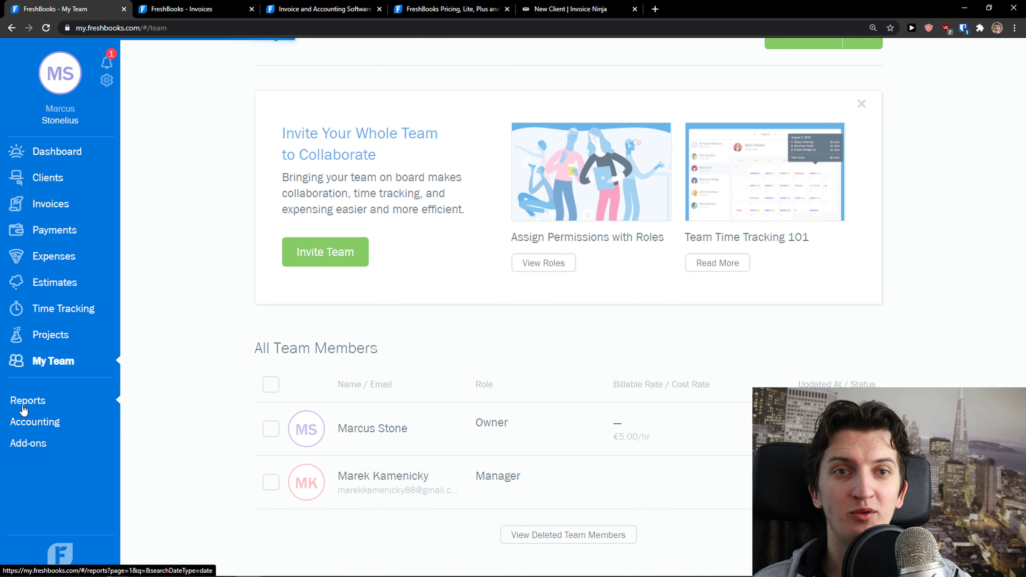
Open Accounting and scroll to its reports, such as Balance Sheet, Profit & Loss and Cash Flow
scroll(240, 337, "down", 9)
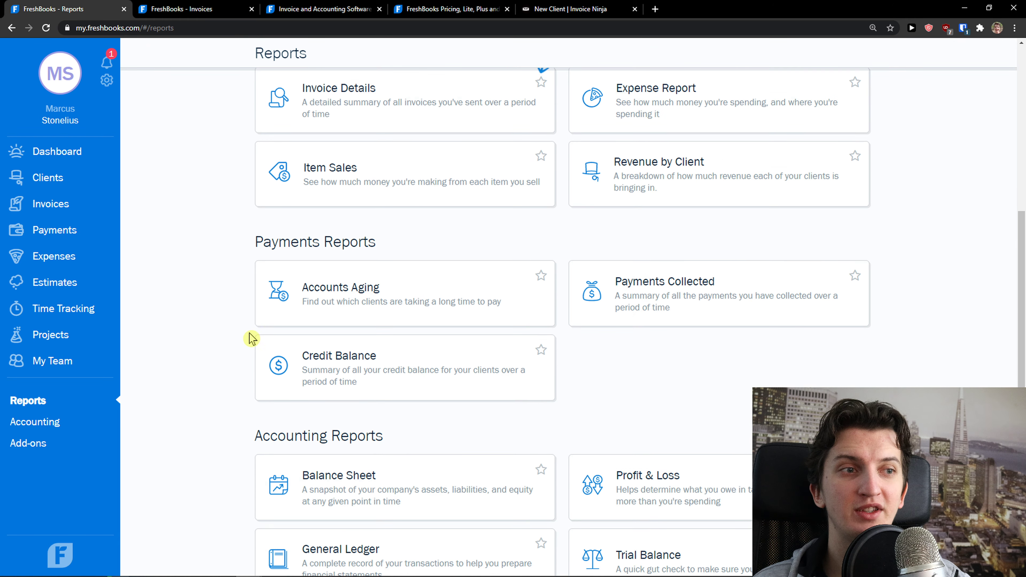
scroll(242, 330, "up", 2)
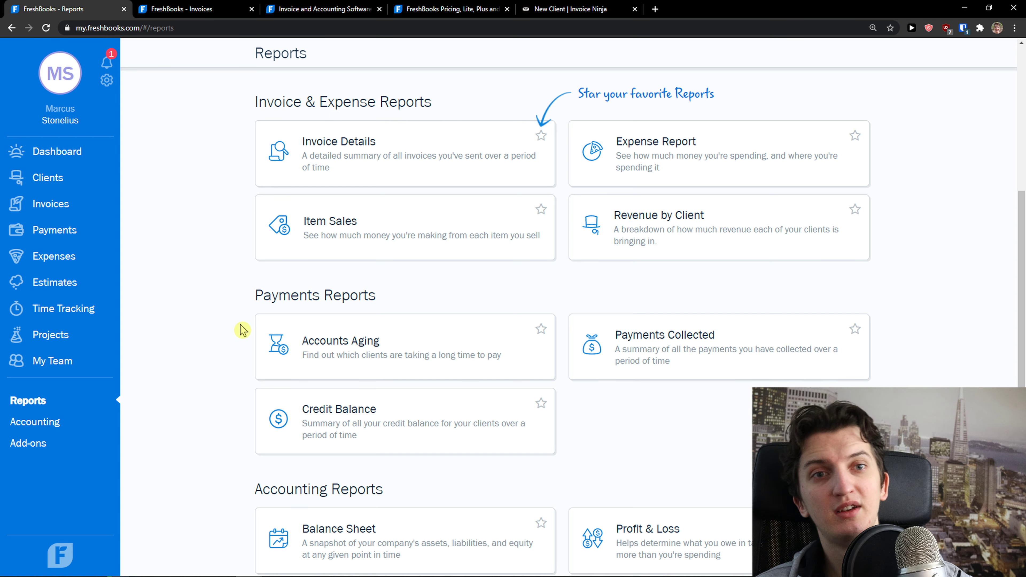
left_click(48, 429)
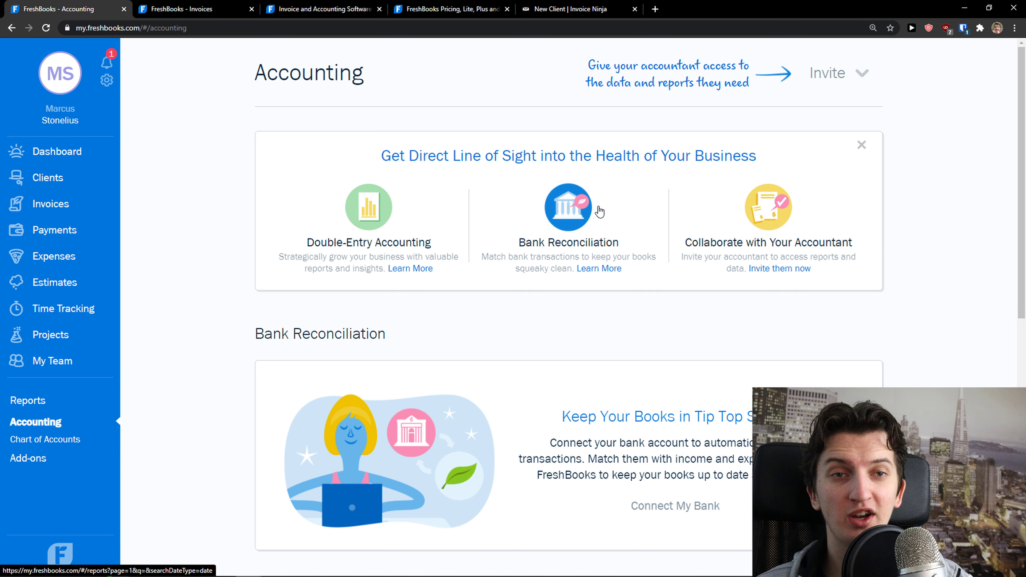
scroll(520, 310, "down", 1)
scroll(517, 309, "down", 9)
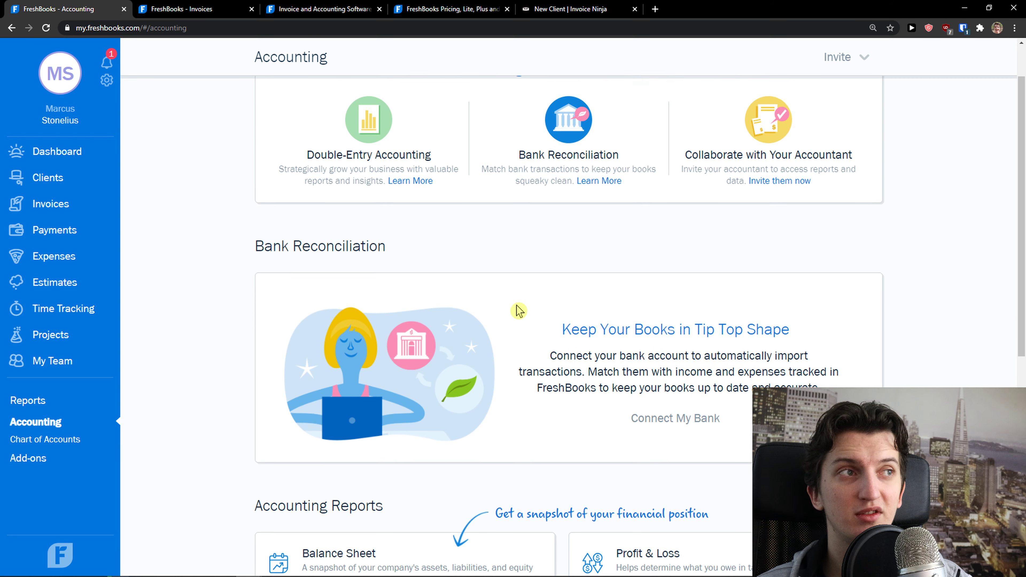
scroll(472, 304, "down", 1)
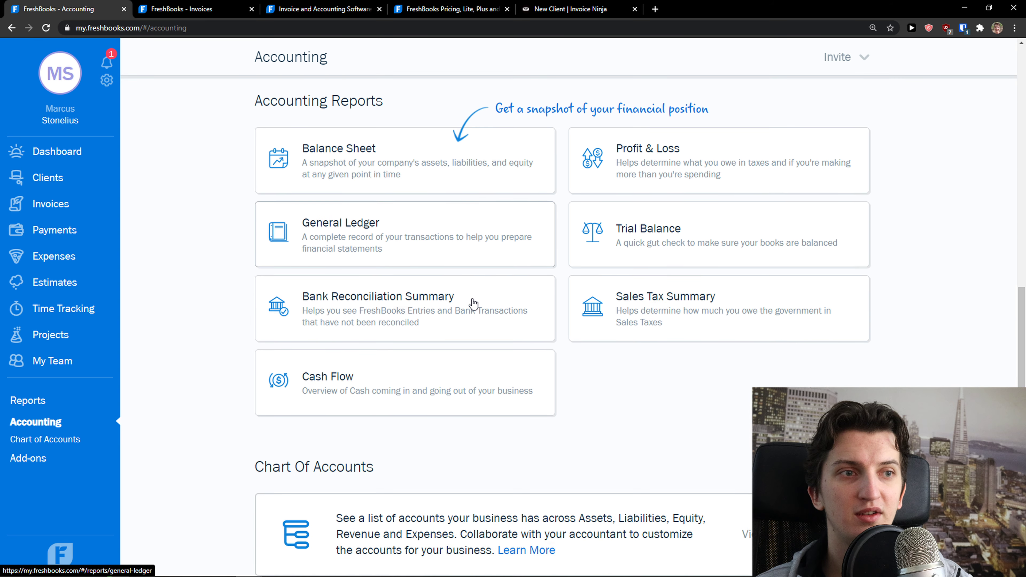
Browse the Add-Ons & Services page listing Select Plans, Team Members and other integrations
left_click(23, 459)
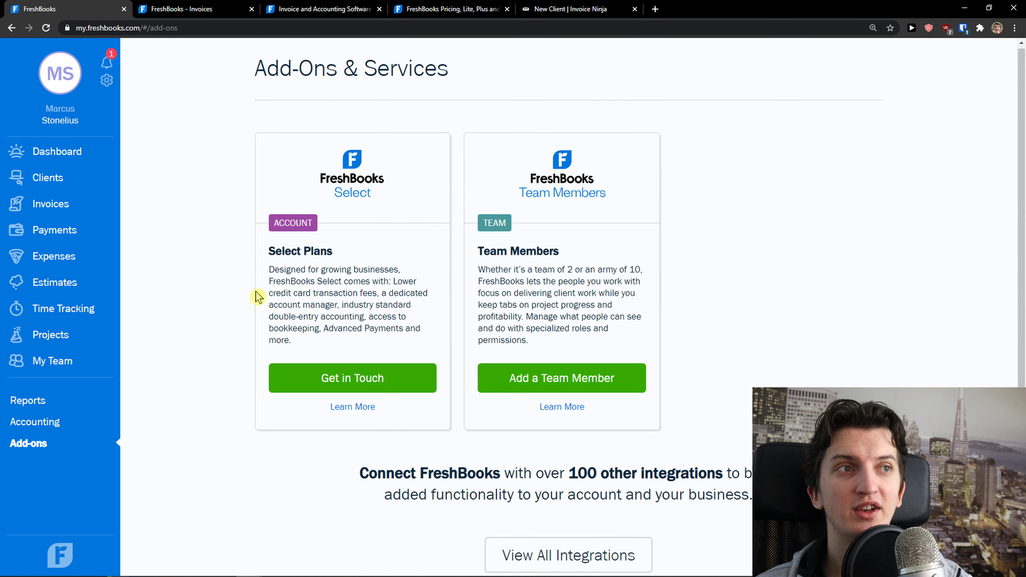
scroll(242, 292, "down", 1)
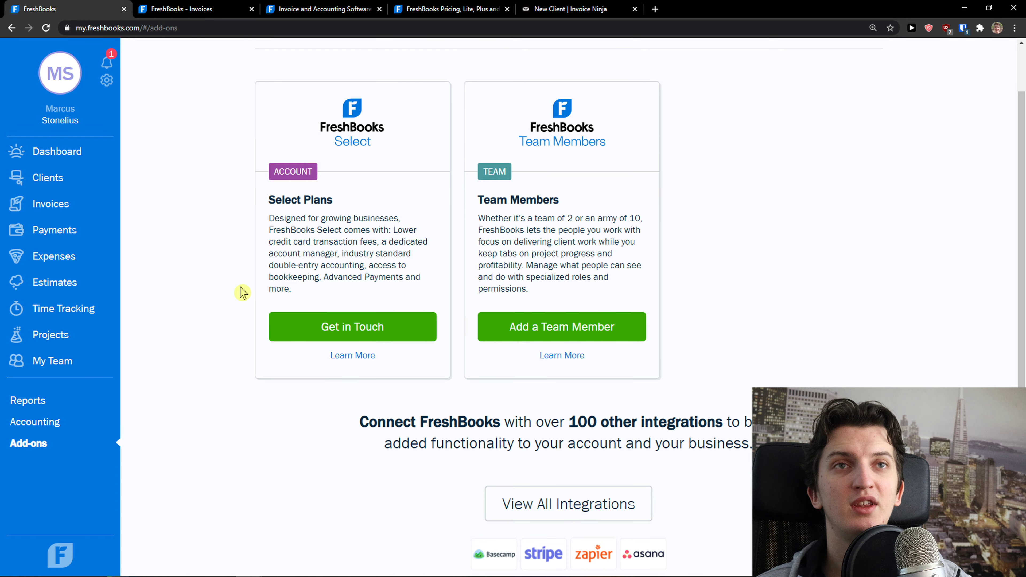
scroll(240, 291, "up", 1)
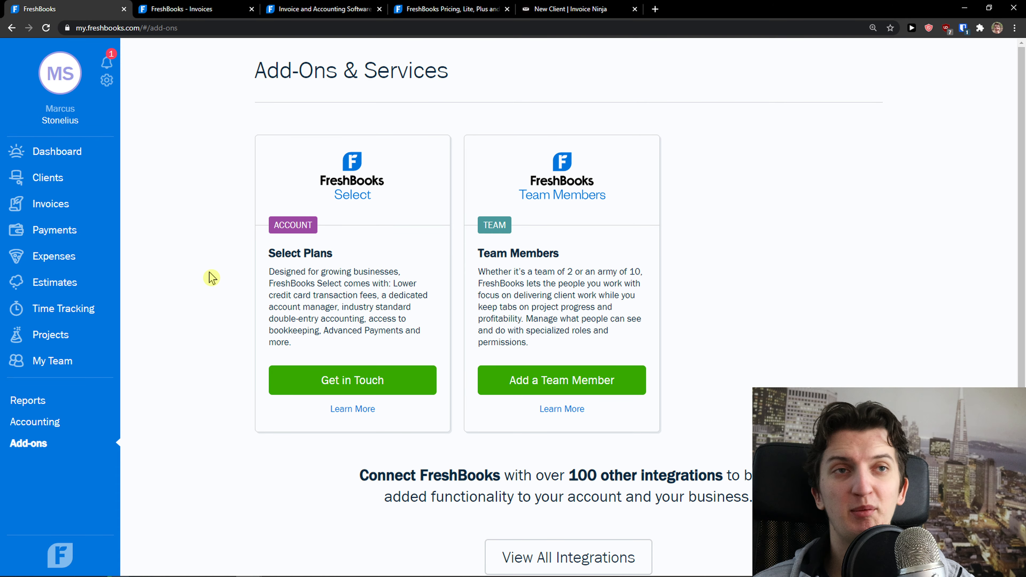